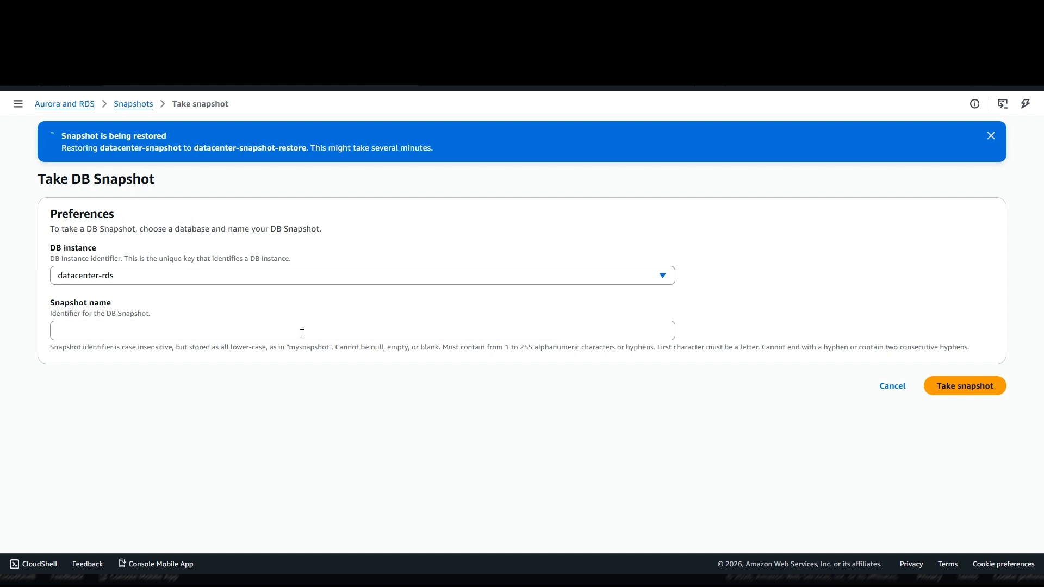
- Check which DB instances are available as the source for the new snapshot
{"action": "left_click", "coordinate": [142, 281]}
{"action": "left_click", "coordinate": [142, 281]}
{"action": "left_click_drag", "start_coordinate": [126, 258], "coordinate": [294, 262]}
{"action": "left_click", "coordinate": [294, 262]}
{"action": "left_click", "coordinate": [294, 276]}
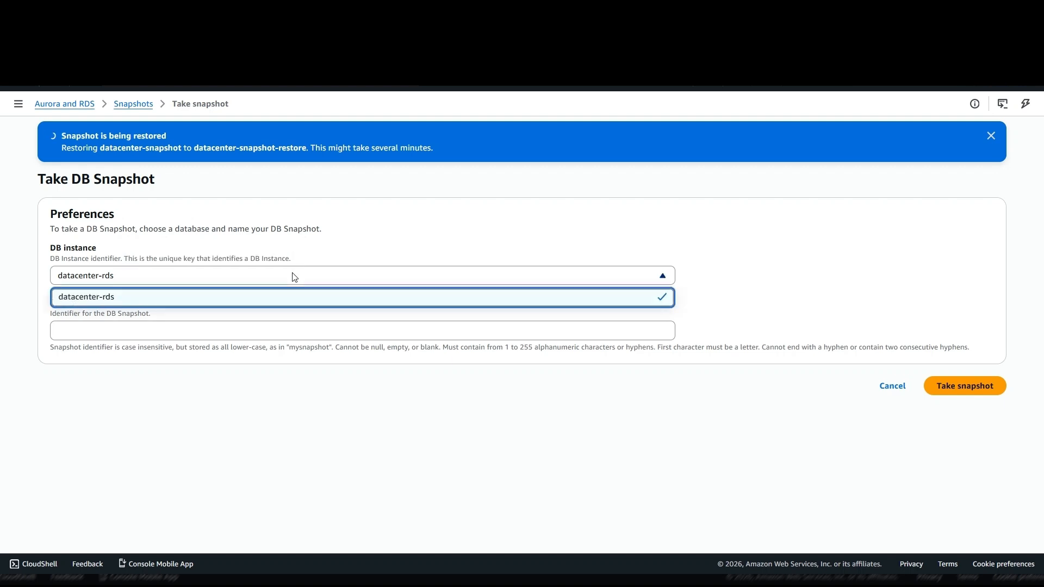
- Name the snapshot datacenter-rds-snapshot and take it from the datacenter-rds instance
{"action": "left_click", "coordinate": [276, 330]}
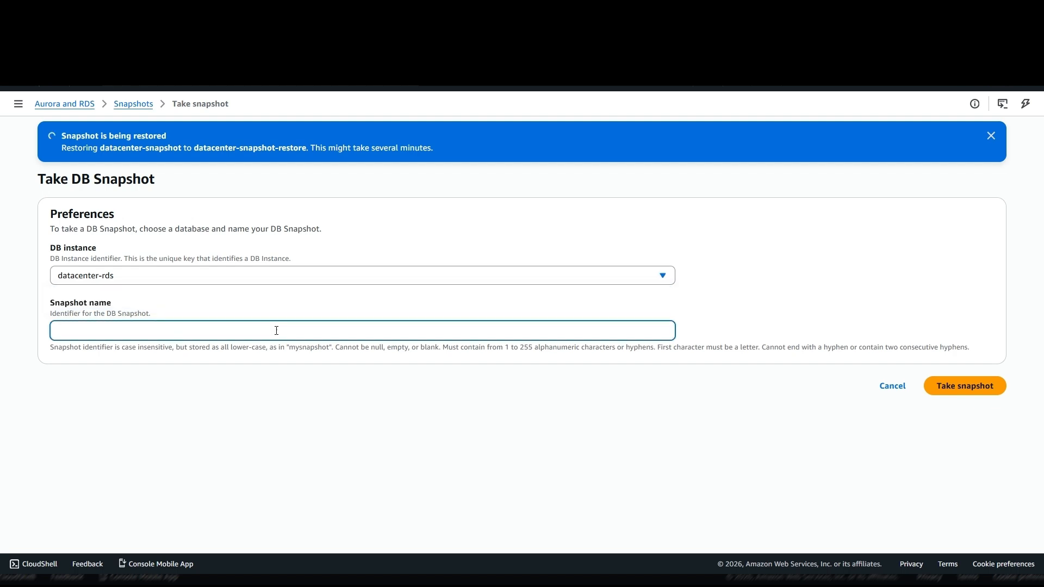
{"action": "type", "text": "data"}
{"action": "type", "text": "cente"}
{"action": "type", "text": "rs"}
{"action": "type", "text": "-r"}
{"action": "type", "text": "rds-"}
{"action": "type", "text": "snaps"}
{"action": "type", "text": "hot"}
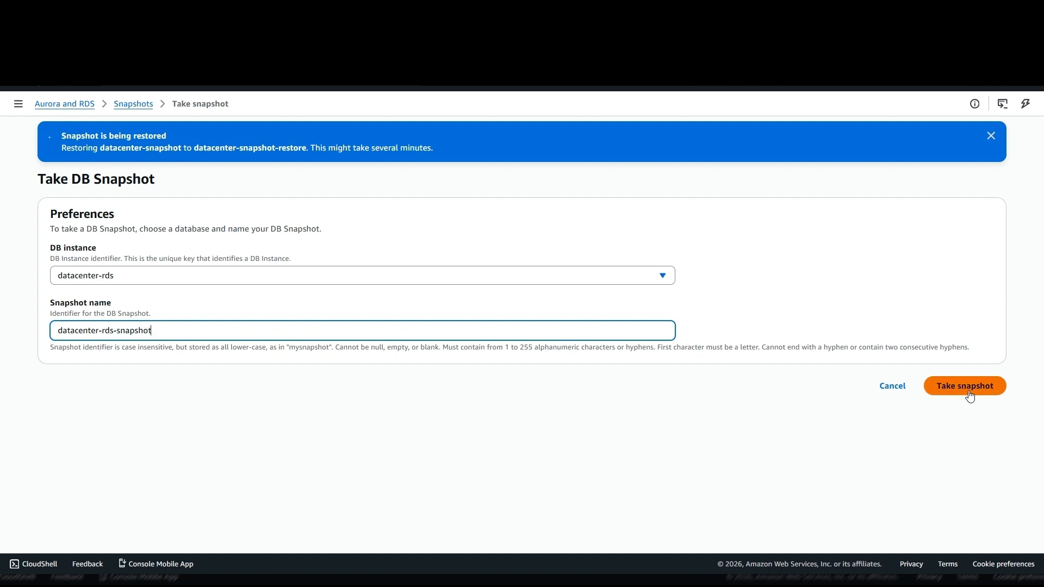
{"action": "left_click", "coordinate": [952, 393]}
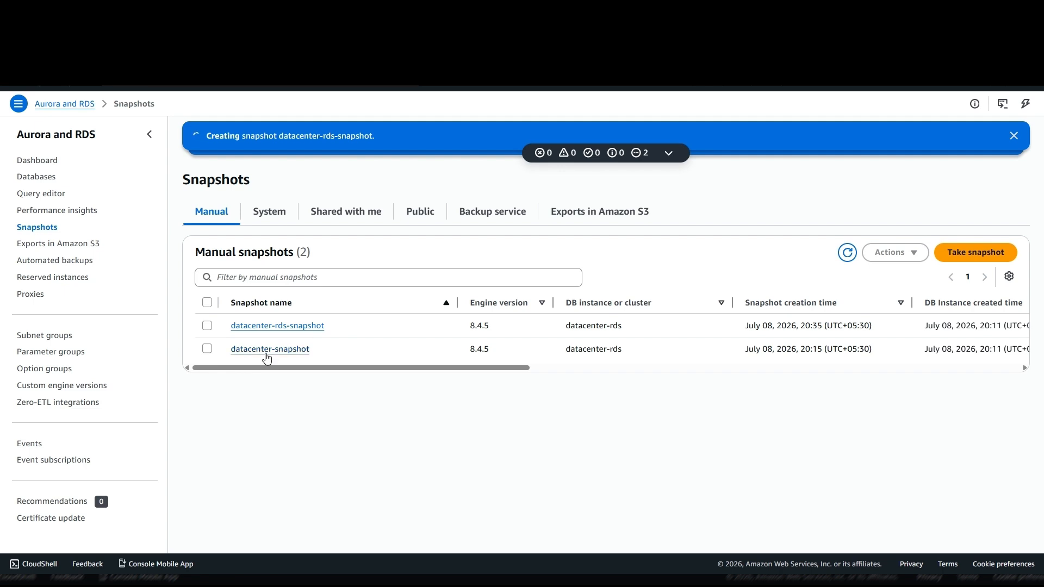
- Open the existing datacenter-snapshot and examine its details, such as engine, storage and backup information
{"action": "left_click", "coordinate": [294, 349]}
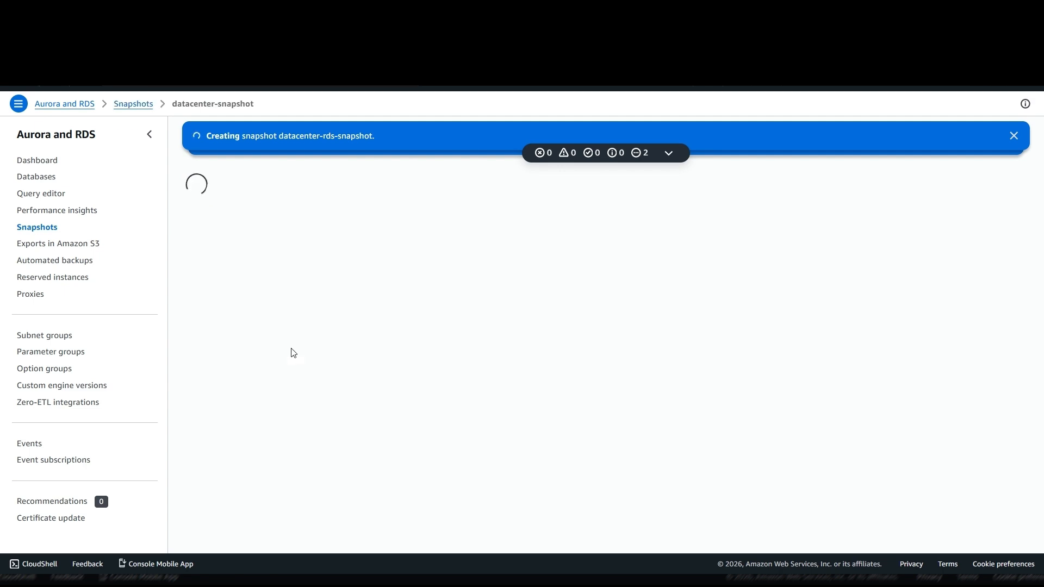
{"action": "scroll", "coordinate": [356, 349], "scroll_direction": "down", "scroll_amount": 4}
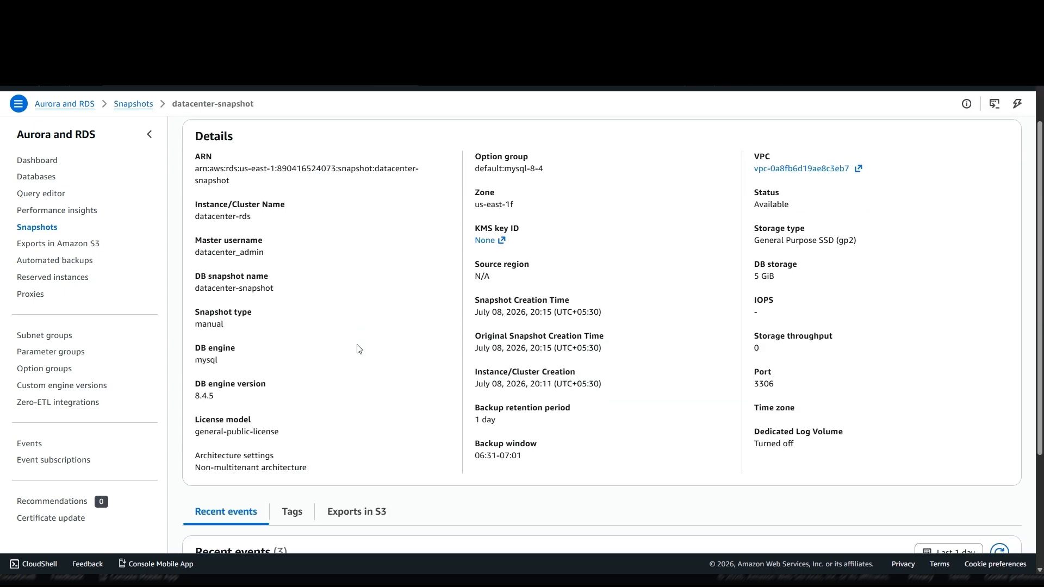
{"action": "scroll", "coordinate": [357, 349], "scroll_direction": "down", "scroll_amount": 1}
{"action": "scroll", "coordinate": [357, 349], "scroll_direction": "up", "scroll_amount": 5}
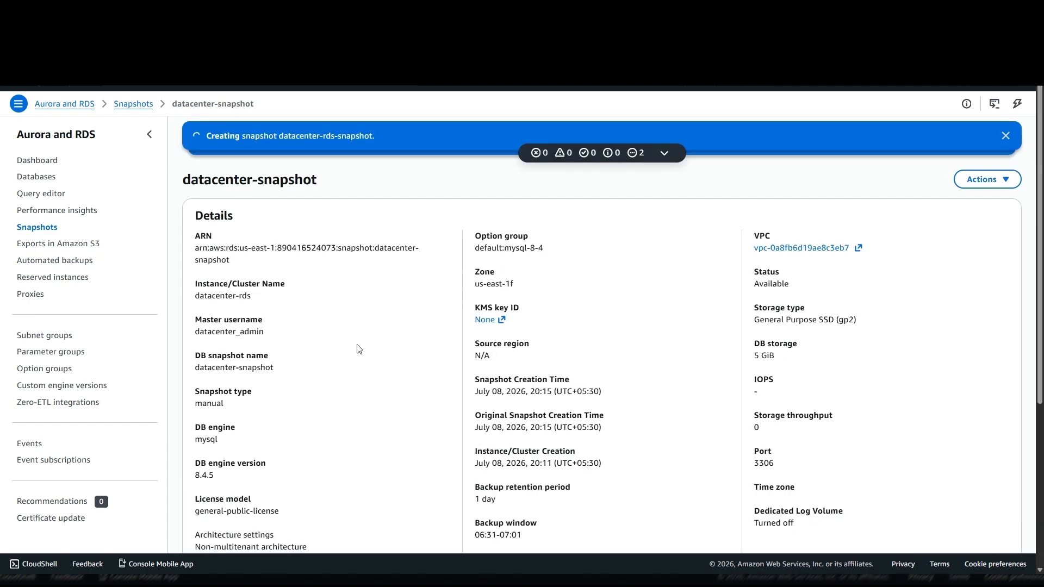
{"action": "scroll", "coordinate": [357, 349], "scroll_direction": "down", "scroll_amount": 2}
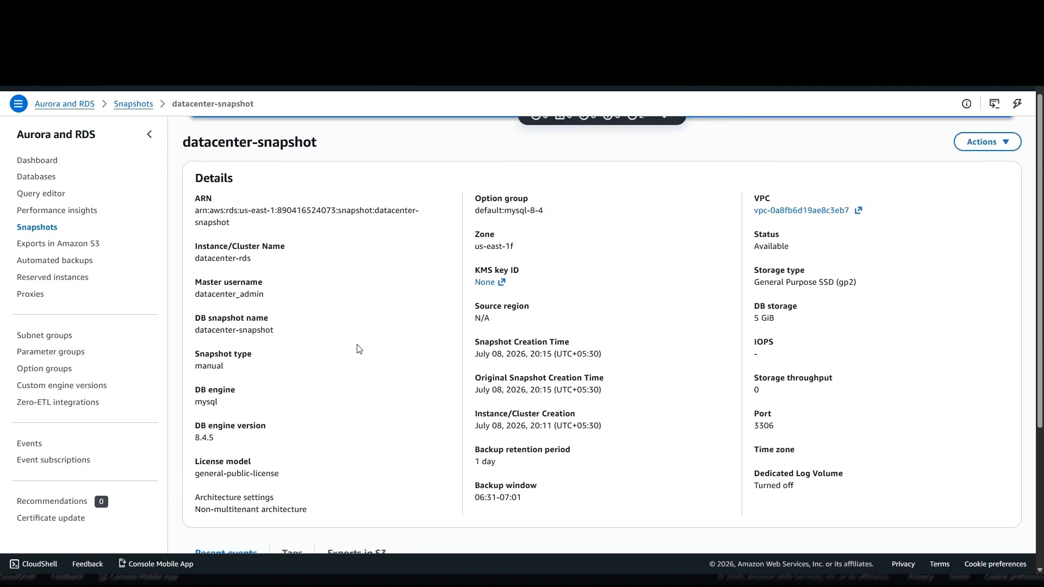
{"action": "scroll", "coordinate": [357, 349], "scroll_direction": "up", "scroll_amount": 2}
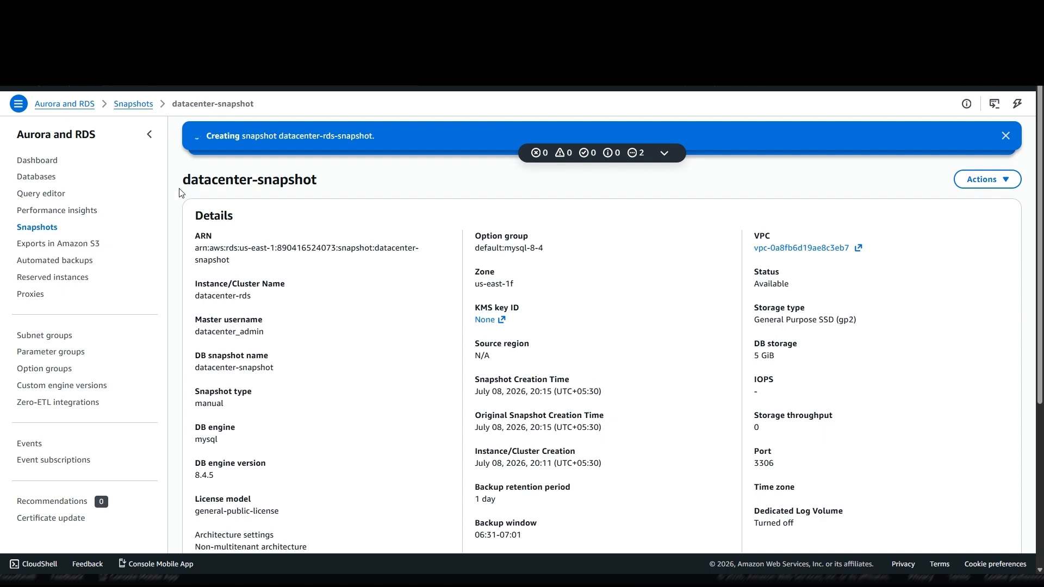
- Start restoring datacenter-snapshot and read the introduction about creating a DB instance or cluster from it
{"action": "left_click", "coordinate": [996, 181]}
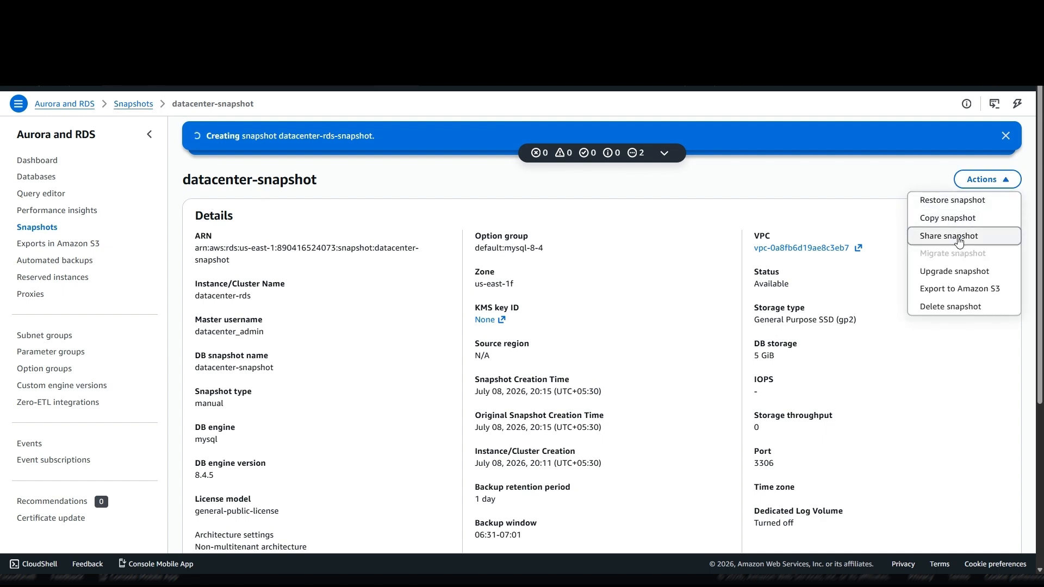
{"action": "left_click", "coordinate": [947, 205]}
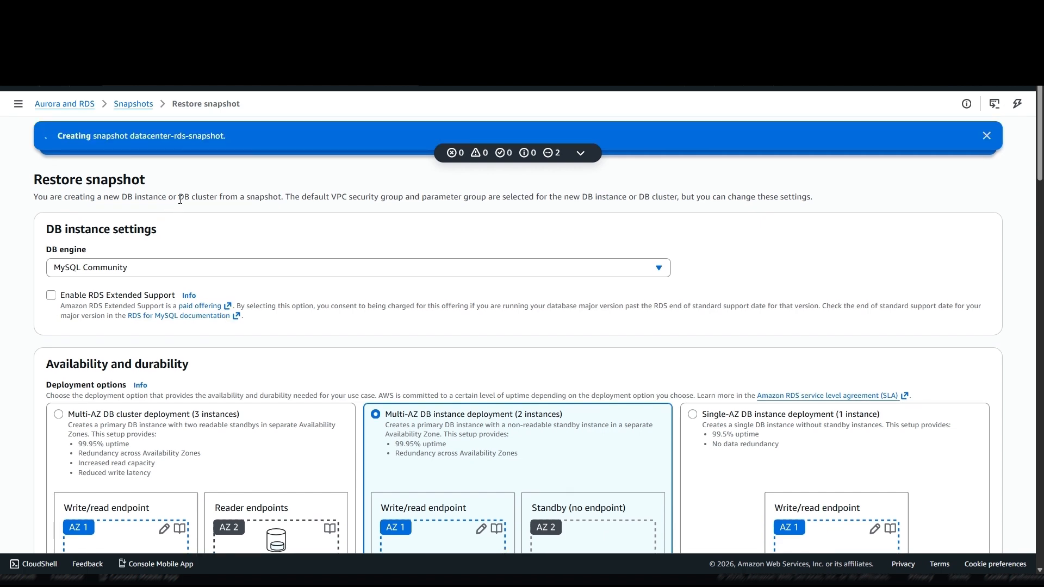
{"action": "left_click_drag", "start_coordinate": [180, 199], "coordinate": [285, 195]}
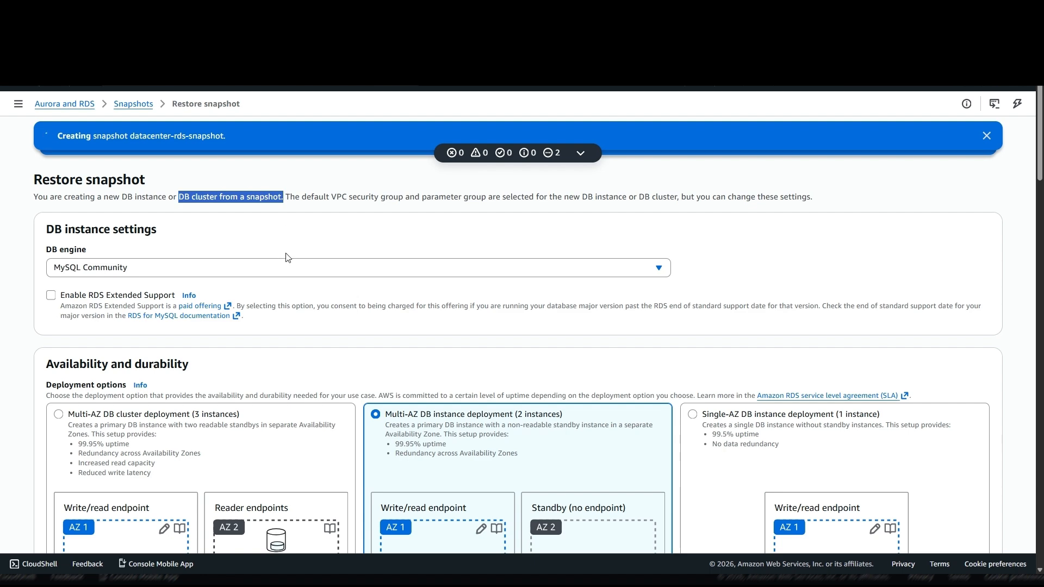
- Look over the deployment options of the restore form and check which DB engines are offered
{"action": "scroll", "coordinate": [288, 257], "scroll_direction": "down", "scroll_amount": 4}
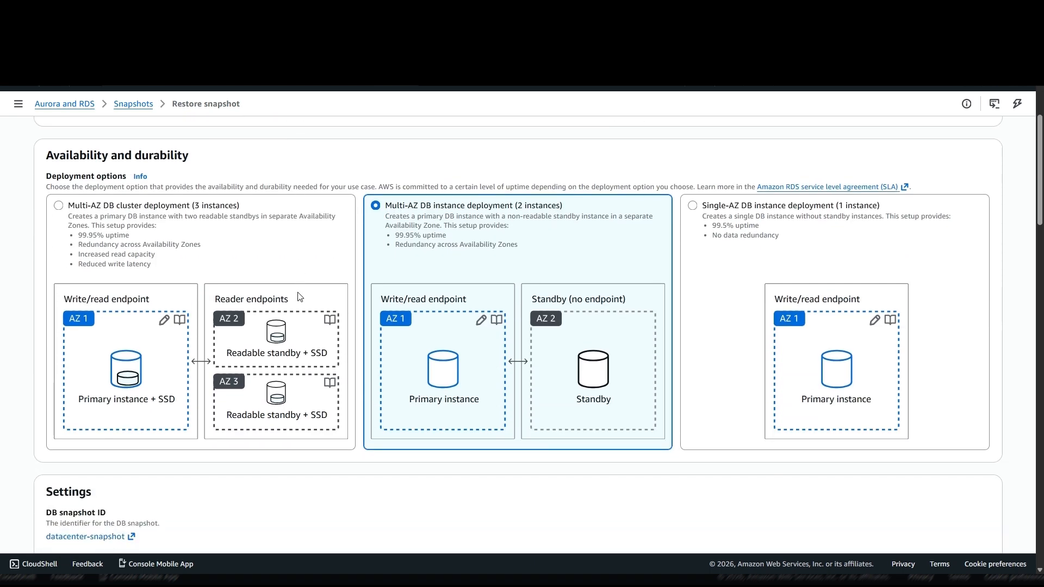
{"action": "scroll", "coordinate": [300, 296], "scroll_direction": "down", "scroll_amount": 3}
{"action": "scroll", "coordinate": [299, 295], "scroll_direction": "up", "scroll_amount": 3}
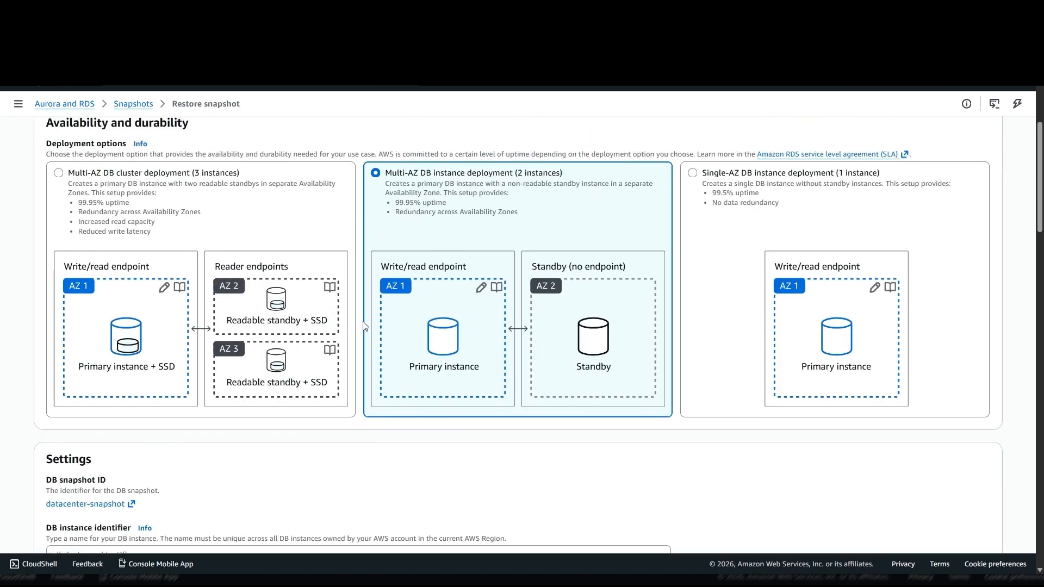
{"action": "scroll", "coordinate": [390, 325], "scroll_direction": "down", "scroll_amount": 4}
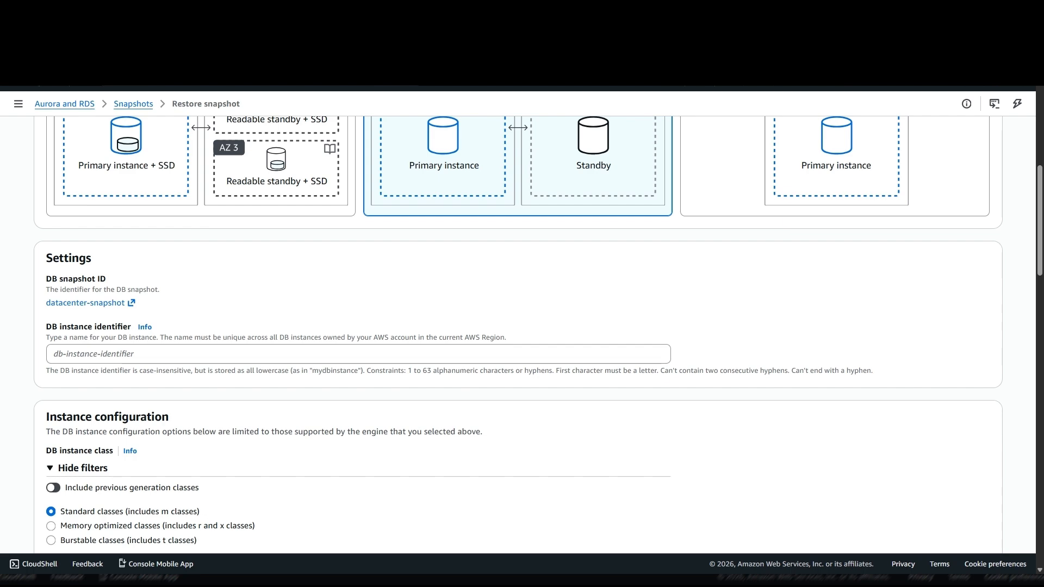
{"action": "scroll", "coordinate": [359, 450], "scroll_direction": "up", "scroll_amount": 8}
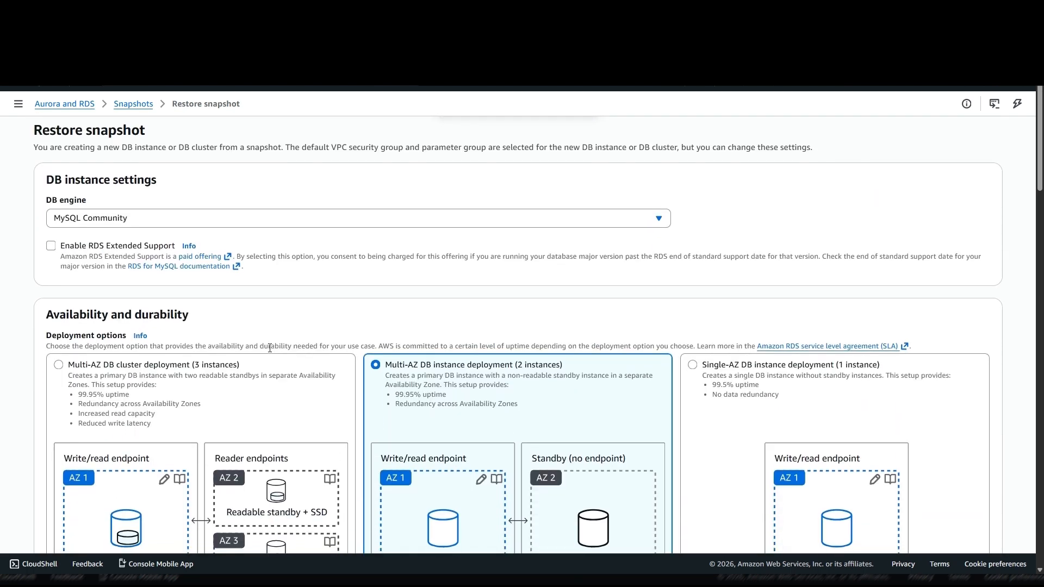
{"action": "scroll", "coordinate": [211, 329], "scroll_direction": "down", "scroll_amount": 1}
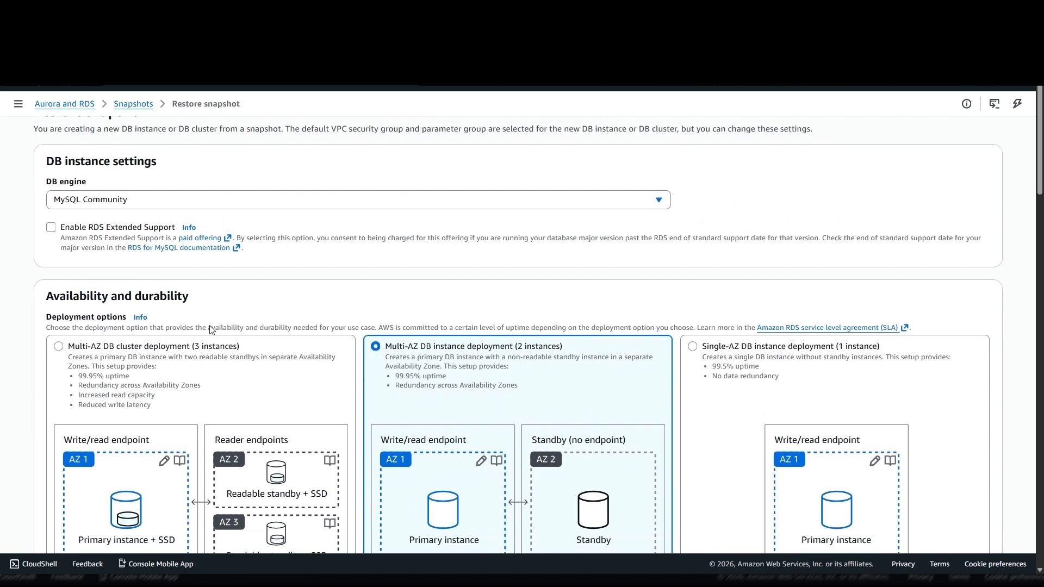
{"action": "left_click", "coordinate": [203, 195]}
{"action": "left_click", "coordinate": [203, 194]}
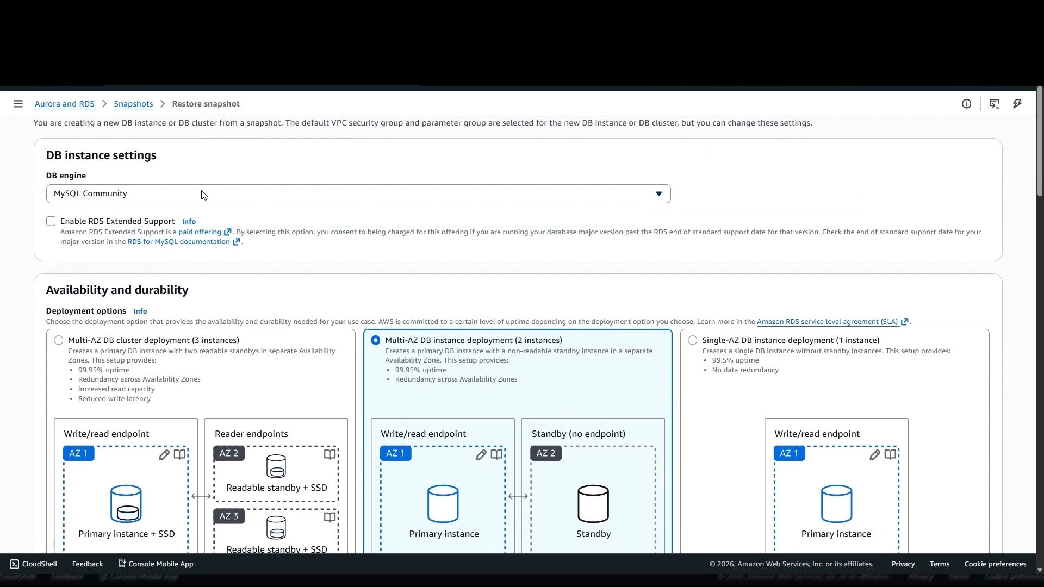
{"action": "scroll", "coordinate": [143, 199], "scroll_direction": "up", "scroll_amount": 1}
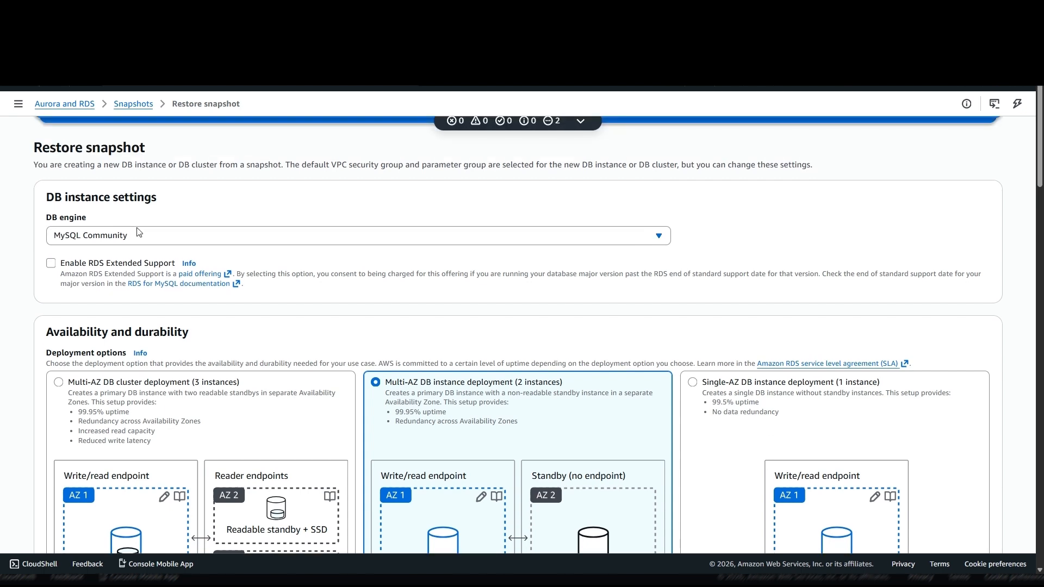
{"action": "left_click", "coordinate": [136, 240]}
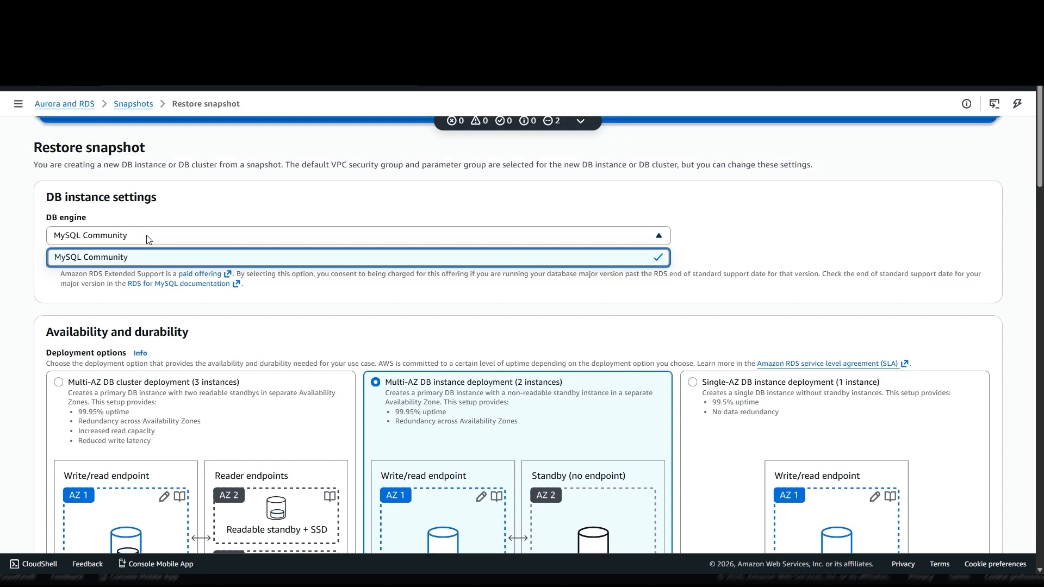
- Examine the restore form's Settings section, including the DB snapshot ID of the source snapshot
{"action": "scroll", "coordinate": [149, 239], "scroll_direction": "down", "scroll_amount": 4}
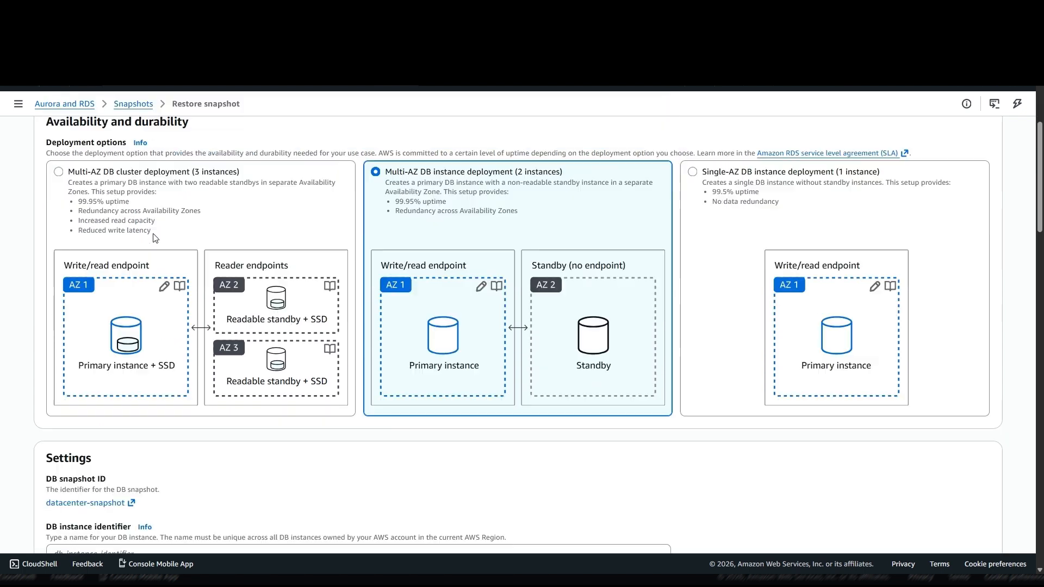
{"action": "scroll", "coordinate": [155, 238], "scroll_direction": "down", "scroll_amount": 3}
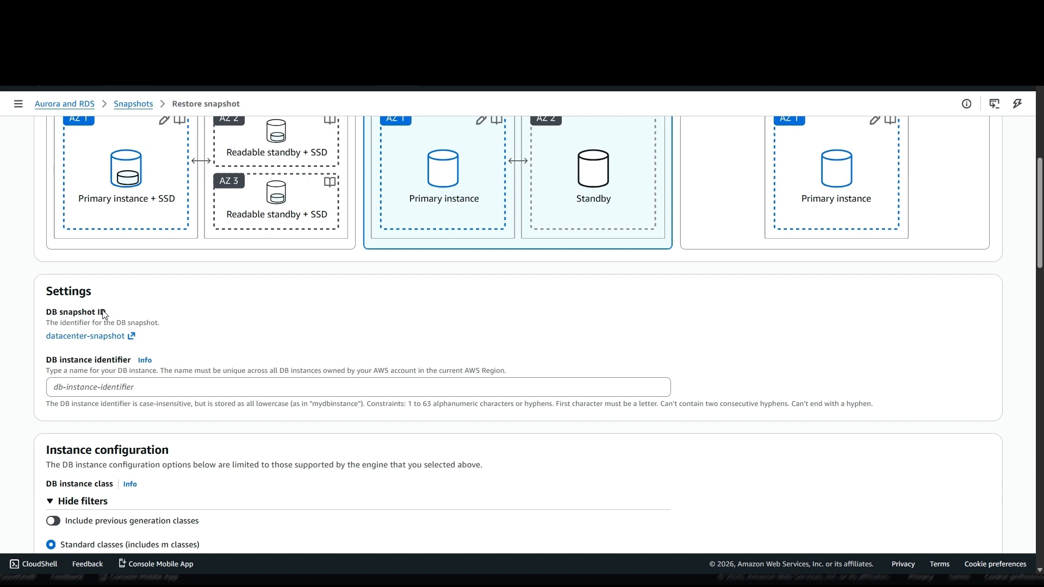
{"action": "left_click_drag", "start_coordinate": [108, 314], "coordinate": [46, 314]}
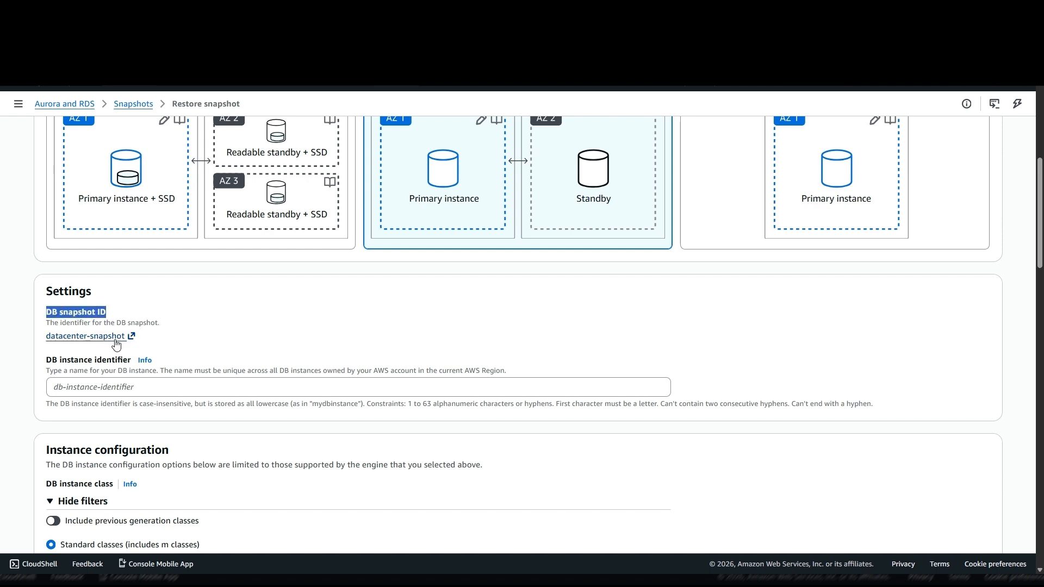
{"action": "left_click_drag", "start_coordinate": [102, 293], "coordinate": [39, 295]}
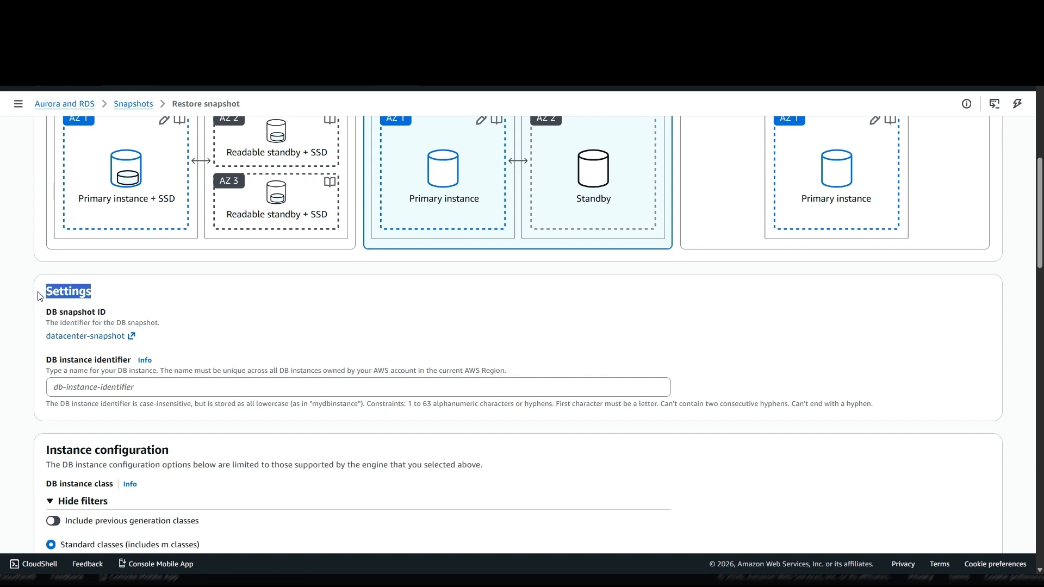
{"action": "left_click", "coordinate": [110, 311]}
{"action": "left_click_drag", "start_coordinate": [110, 311], "coordinate": [47, 313]}
- Try the Single-AZ DB instance, Multi-AZ DB instance and Multi-AZ DB cluster deployment options in turn
{"action": "scroll", "coordinate": [199, 311], "scroll_direction": "up", "scroll_amount": 5}
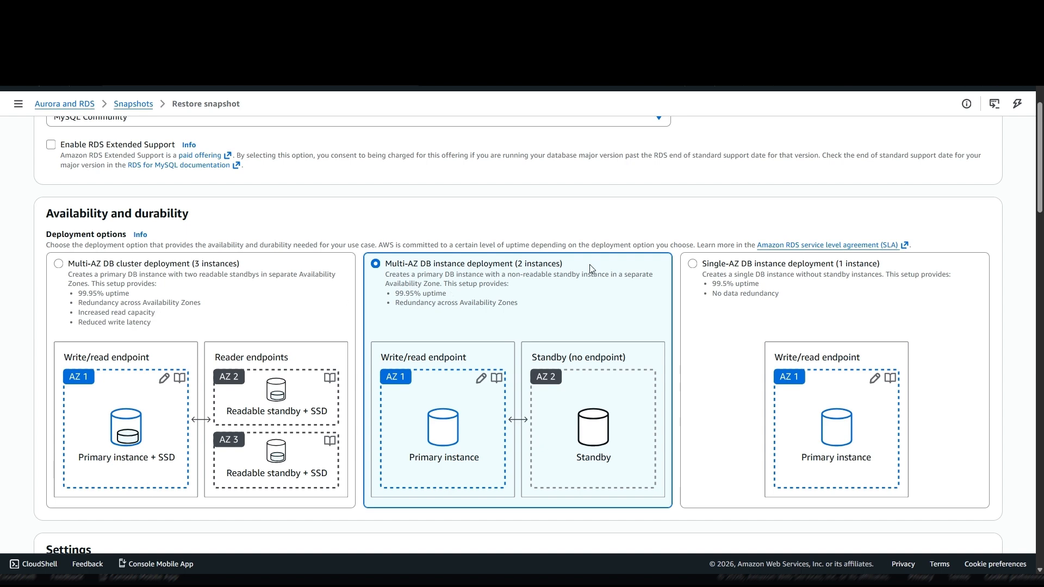
{"action": "left_click", "coordinate": [692, 315]}
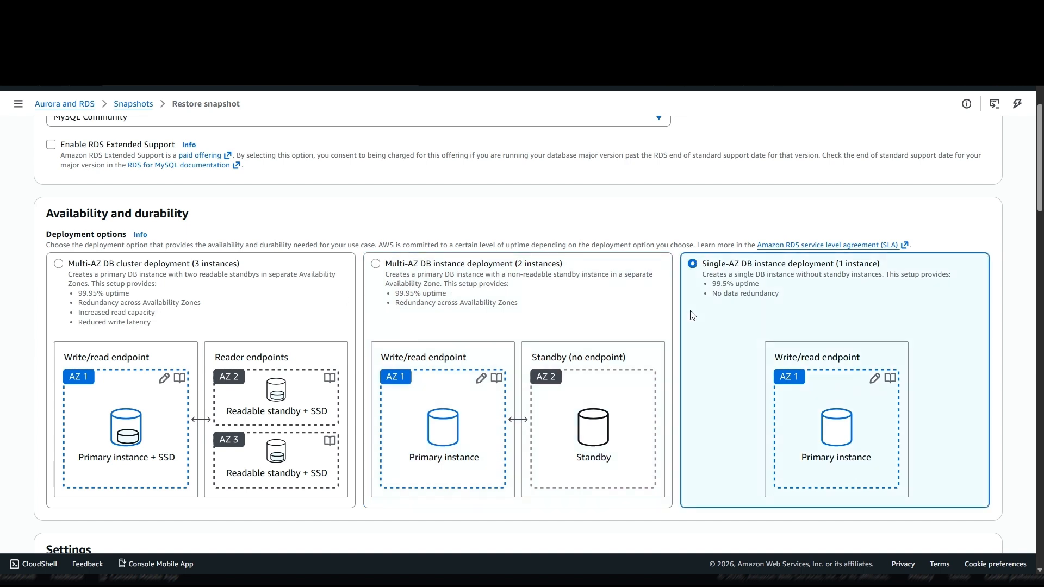
{"action": "scroll", "coordinate": [583, 406], "scroll_direction": "down", "scroll_amount": 2}
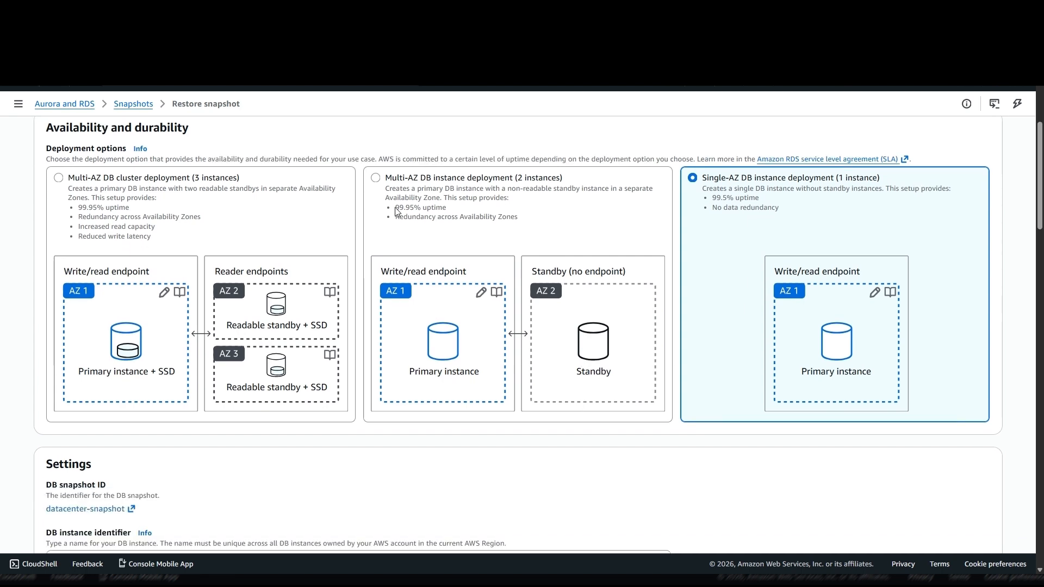
{"action": "left_click", "coordinate": [397, 212]}
{"action": "left_click", "coordinate": [217, 219]}
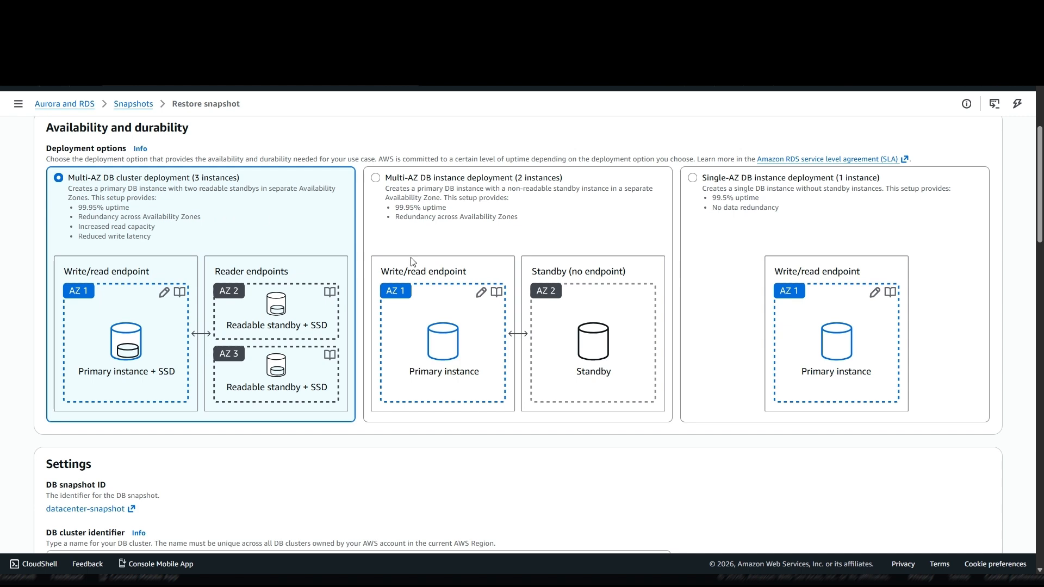
- Examine the cluster identifier and instance class settings offered for the Multi-AZ DB cluster deployment
{"action": "scroll", "coordinate": [278, 237], "scroll_direction": "down", "scroll_amount": 1}
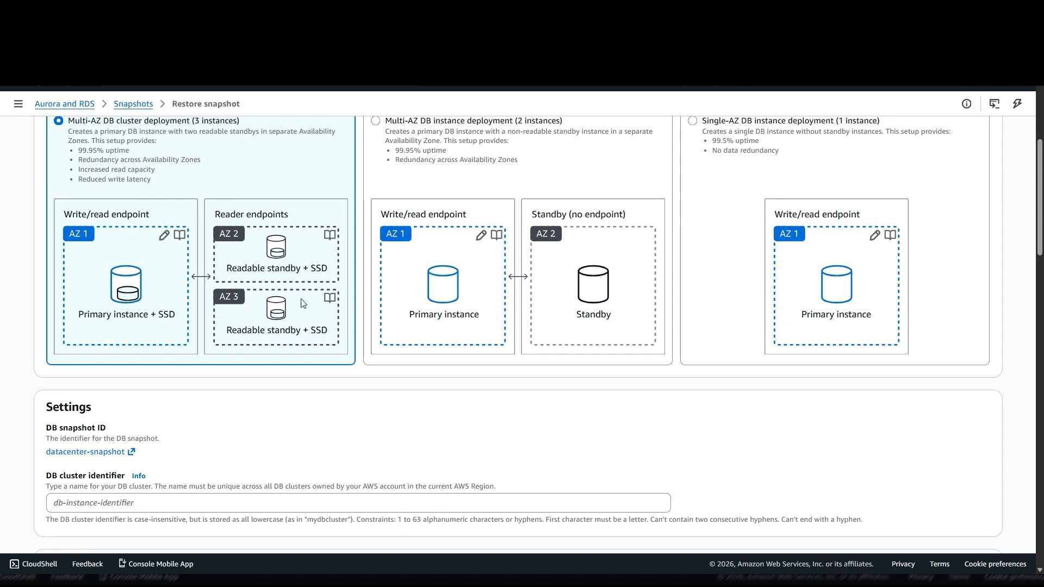
{"action": "scroll", "coordinate": [297, 344], "scroll_direction": "down", "scroll_amount": 2}
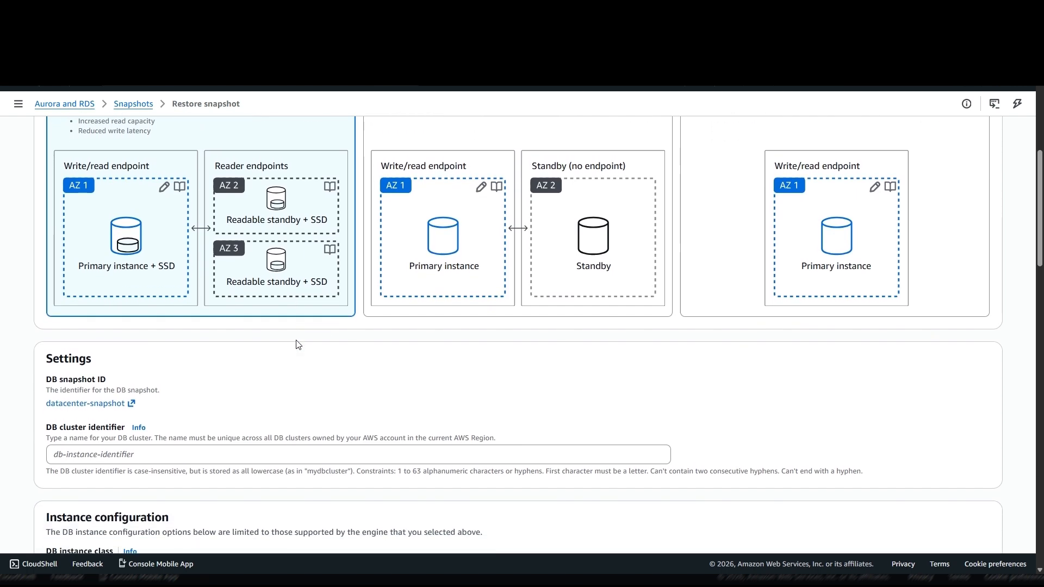
{"action": "scroll", "coordinate": [298, 344], "scroll_direction": "down", "scroll_amount": 1}
{"action": "scroll", "coordinate": [298, 344], "scroll_direction": "up", "scroll_amount": 2}
{"action": "scroll", "coordinate": [298, 344], "scroll_direction": "down", "scroll_amount": 3}
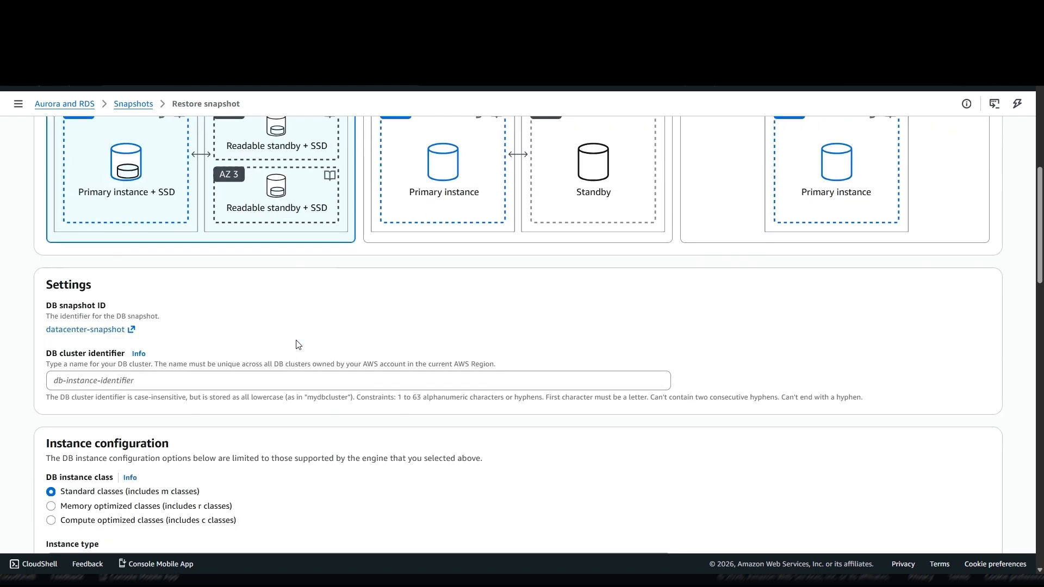
- Choose Multi-AZ DB instance deployment (2 instances) for the restore and go to the instance configuration settings
{"action": "scroll", "coordinate": [298, 344], "scroll_direction": "up", "scroll_amount": 5}
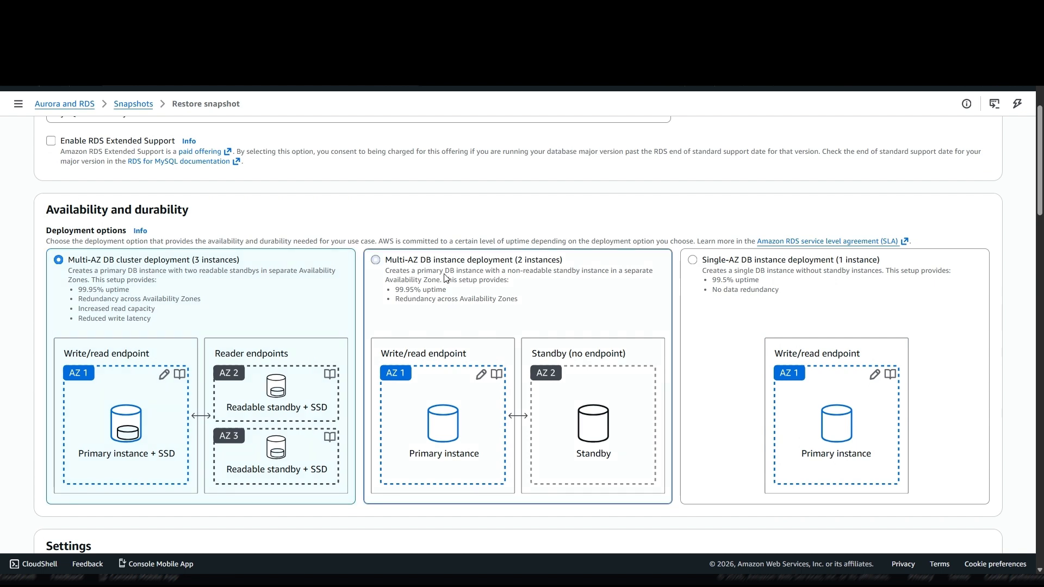
{"action": "left_click", "coordinate": [446, 278]}
{"action": "scroll", "coordinate": [445, 278], "scroll_direction": "down", "scroll_amount": 2}
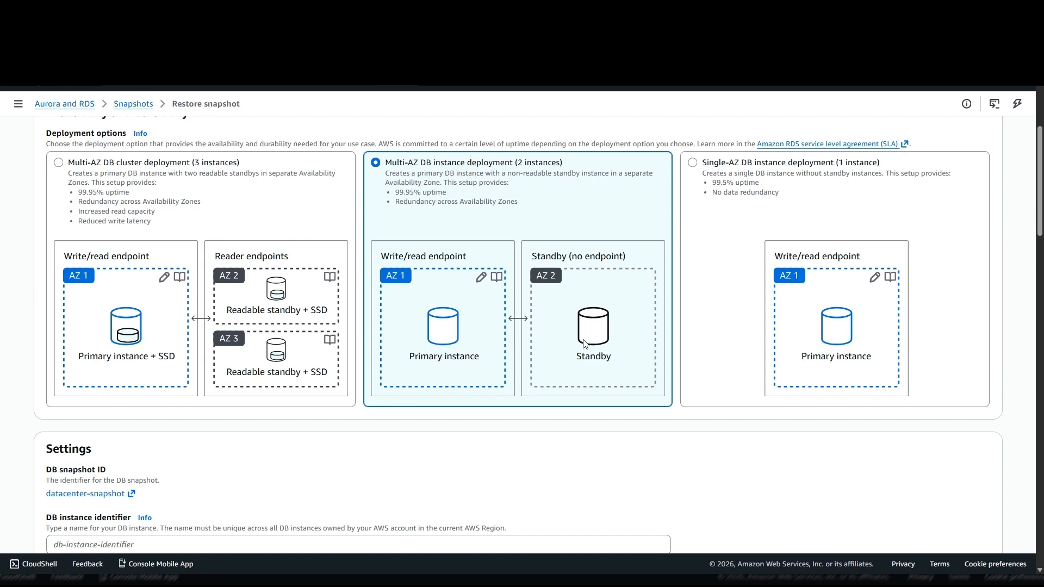
{"action": "scroll", "coordinate": [584, 343], "scroll_direction": "down", "scroll_amount": 6}
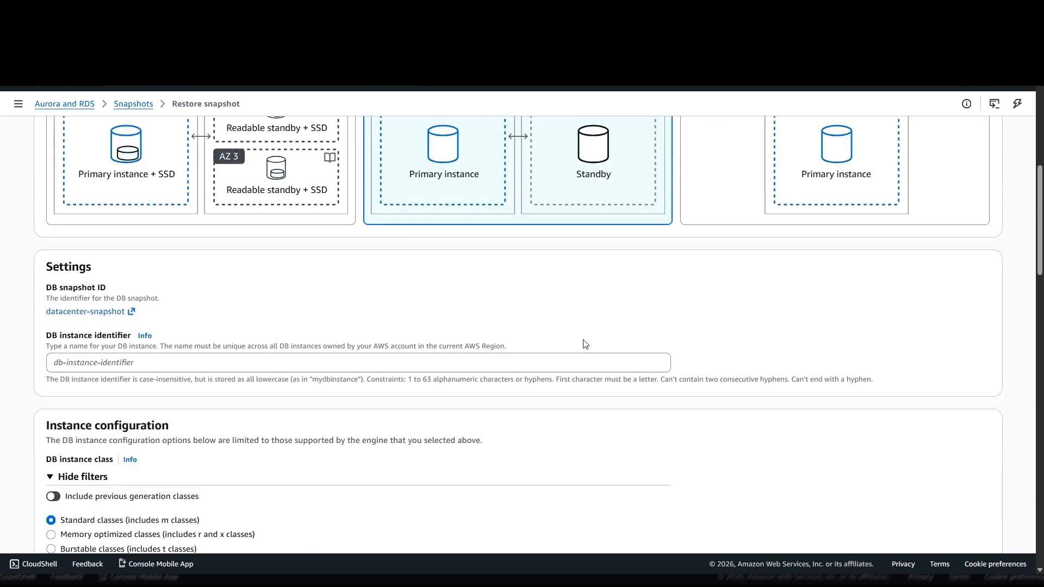
{"action": "scroll", "coordinate": [585, 343], "scroll_direction": "down", "scroll_amount": 1}
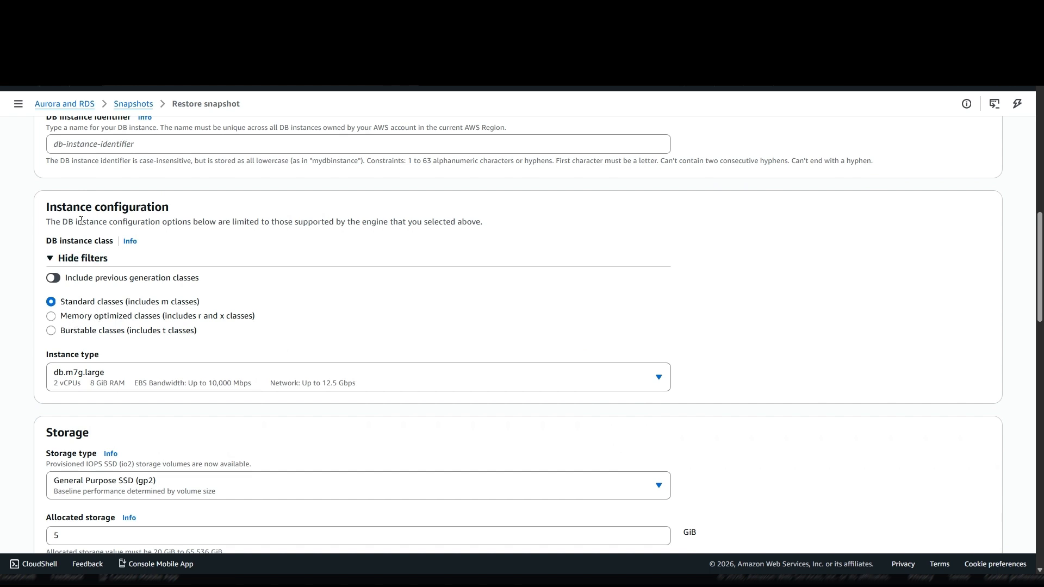
- Compare the memory optimized and burstable DB instance classes and choose Burstable classes with the db.t3.micro instance type
{"action": "scroll", "coordinate": [161, 300], "scroll_direction": "down", "scroll_amount": 1}
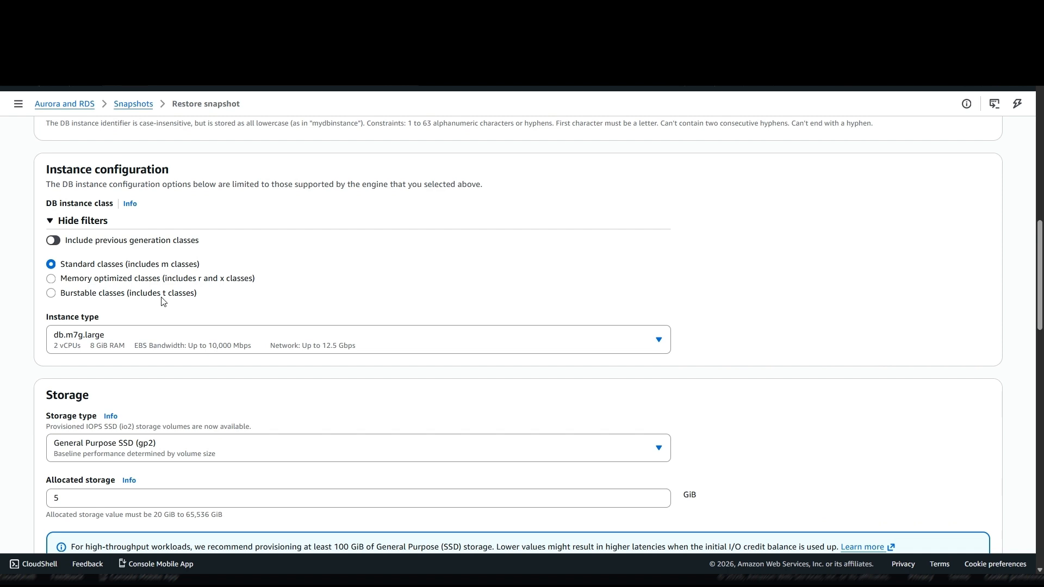
{"action": "left_click", "coordinate": [51, 279]}
{"action": "left_click", "coordinate": [51, 294]}
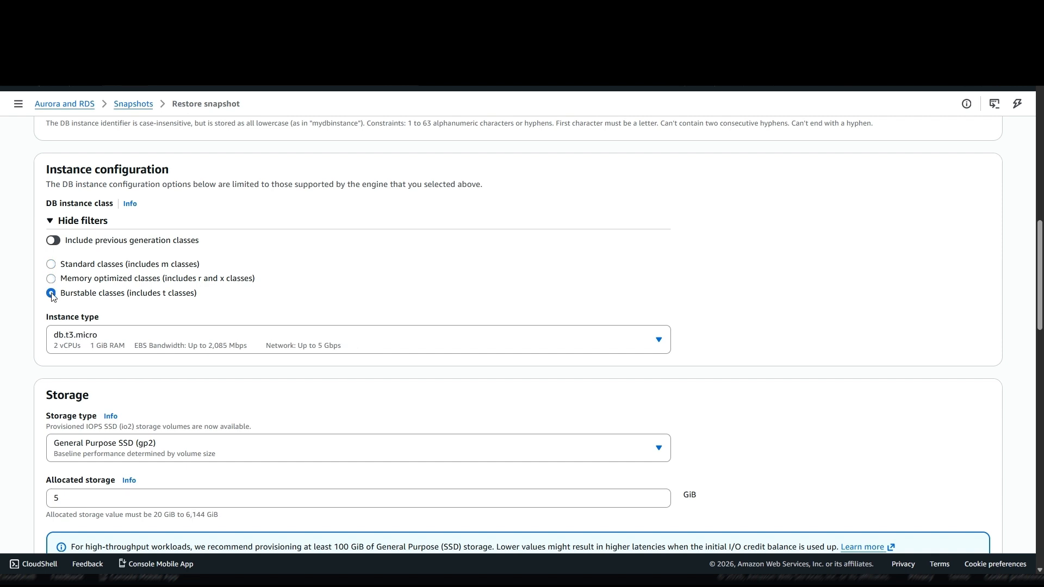
{"action": "scroll", "coordinate": [101, 348], "scroll_direction": "down", "scroll_amount": 1}
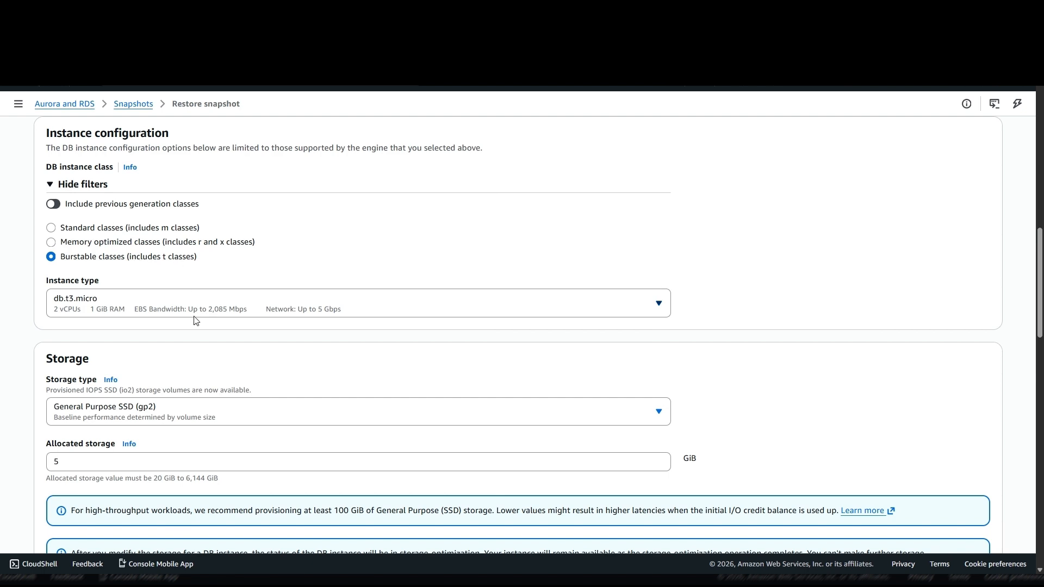
{"action": "left_click", "coordinate": [210, 306]}
{"action": "left_click", "coordinate": [210, 305]}
{"action": "left_click", "coordinate": [129, 245]}
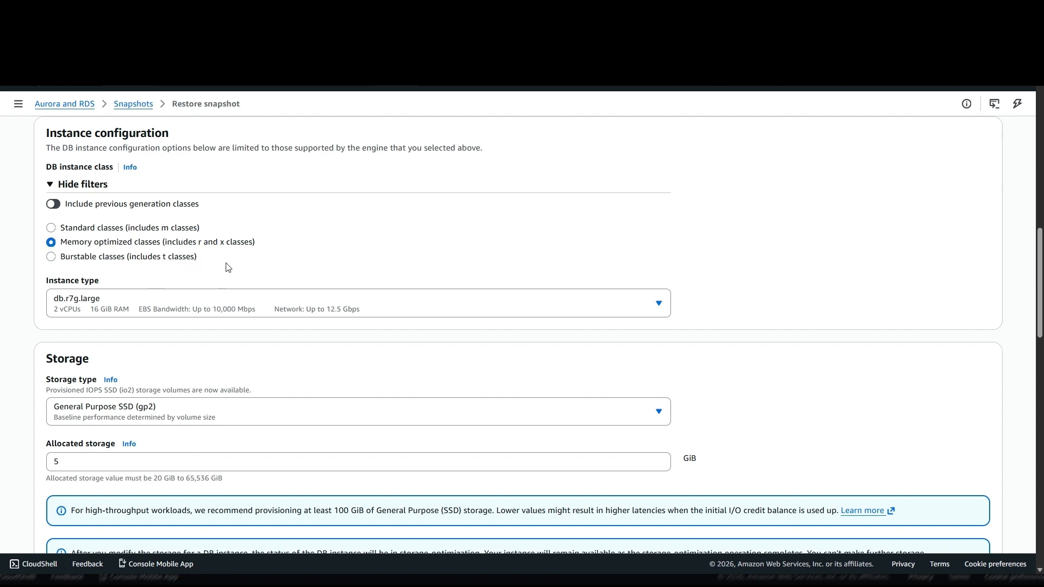
{"action": "left_click", "coordinate": [156, 260]}
- Examine the storage types offered for the restored instance, keeping General Purpose SSD (gp2)
{"action": "scroll", "coordinate": [196, 345], "scroll_direction": "down", "scroll_amount": 3}
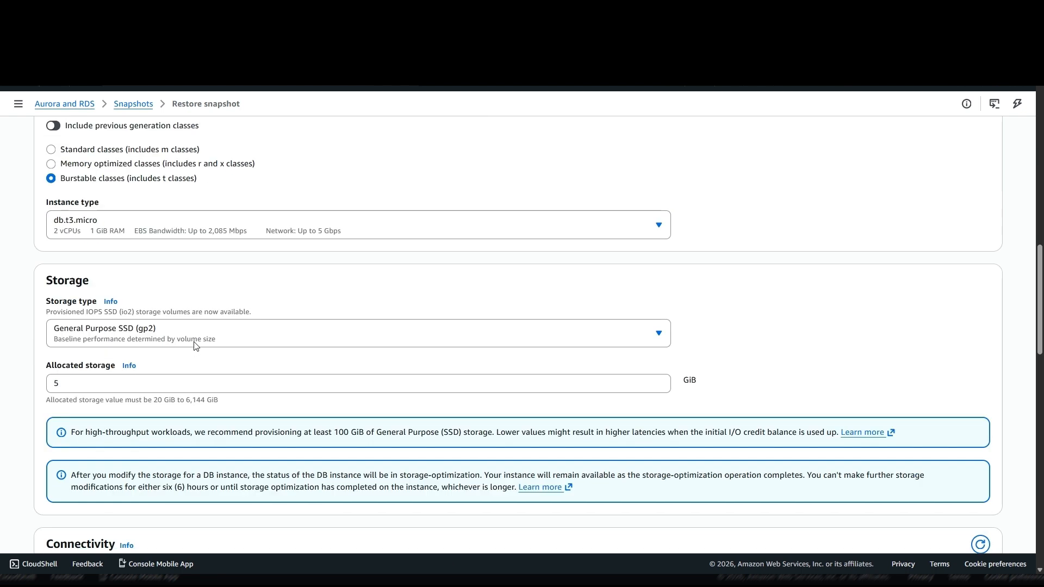
{"action": "left_click", "coordinate": [211, 270]}
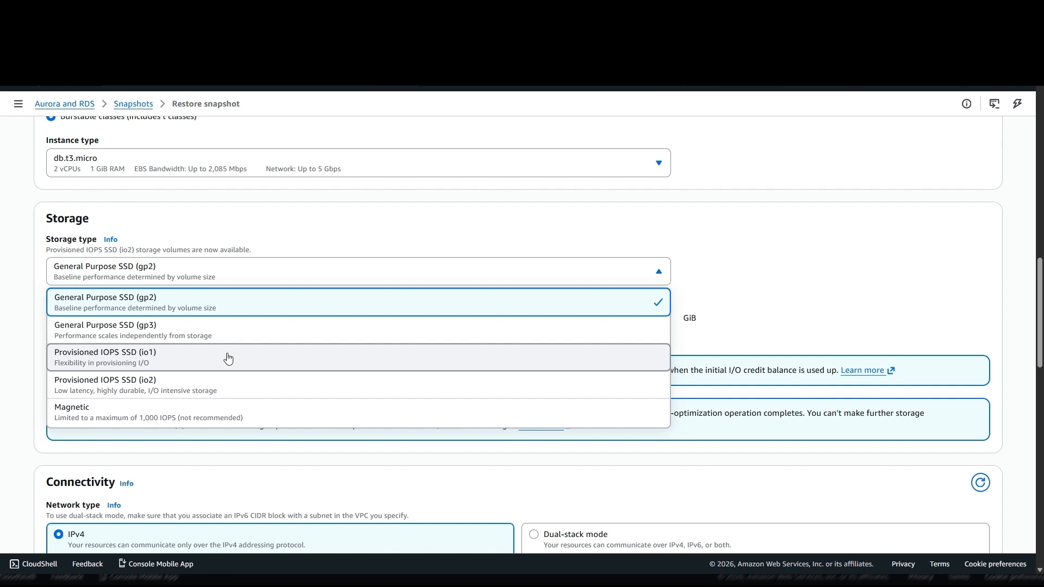
{"action": "left_click", "coordinate": [278, 285]}
- Set the allocated storage of the restored DB instance to 20 GiB
{"action": "scroll", "coordinate": [279, 278], "scroll_direction": "down", "scroll_amount": 2}
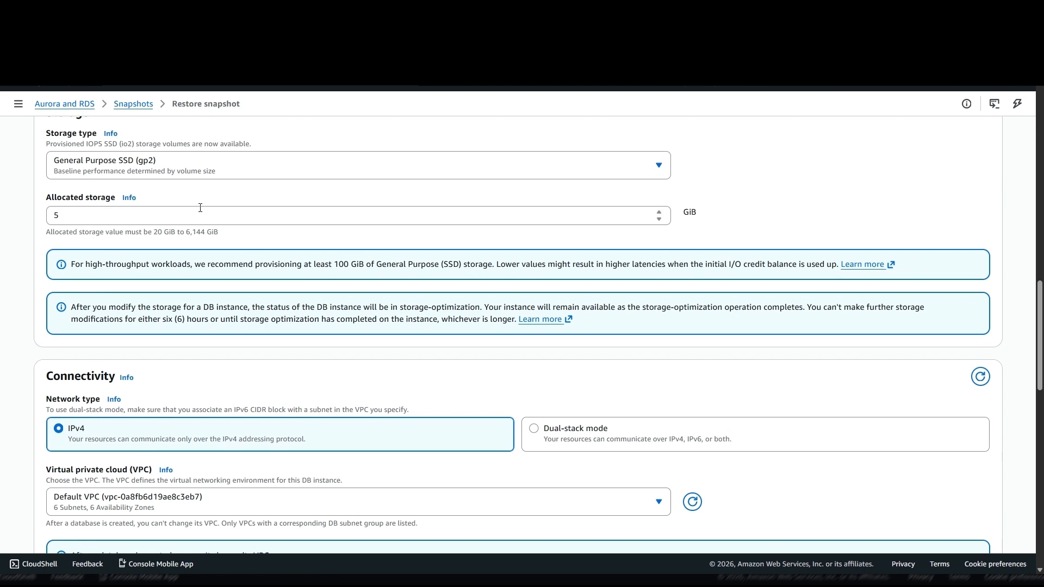
{"action": "left_click", "coordinate": [200, 208]}
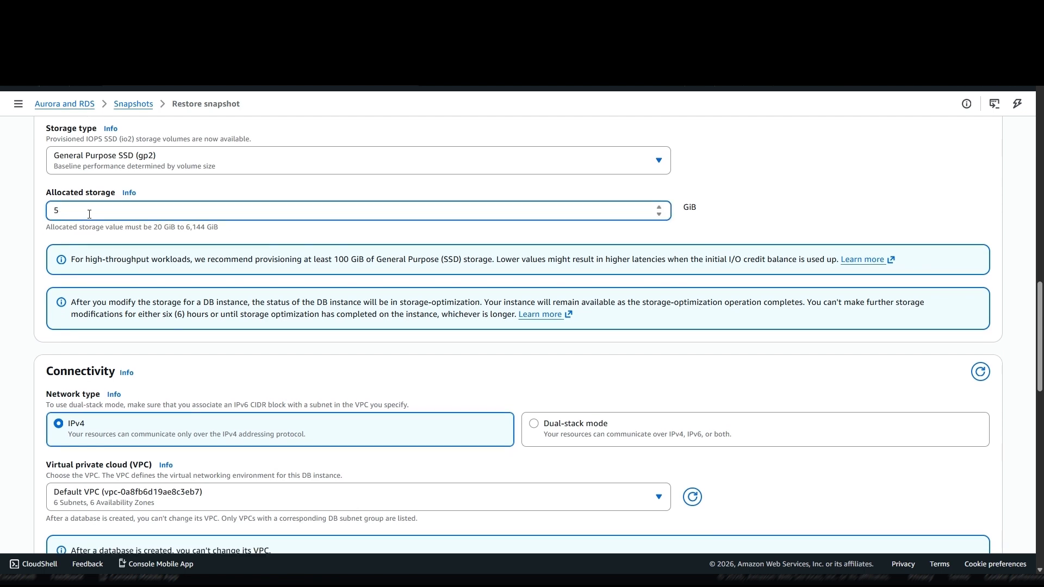
{"action": "scroll", "coordinate": [86, 211], "scroll_direction": "down", "scroll_amount": 1}
{"action": "left_click", "coordinate": [69, 198]}
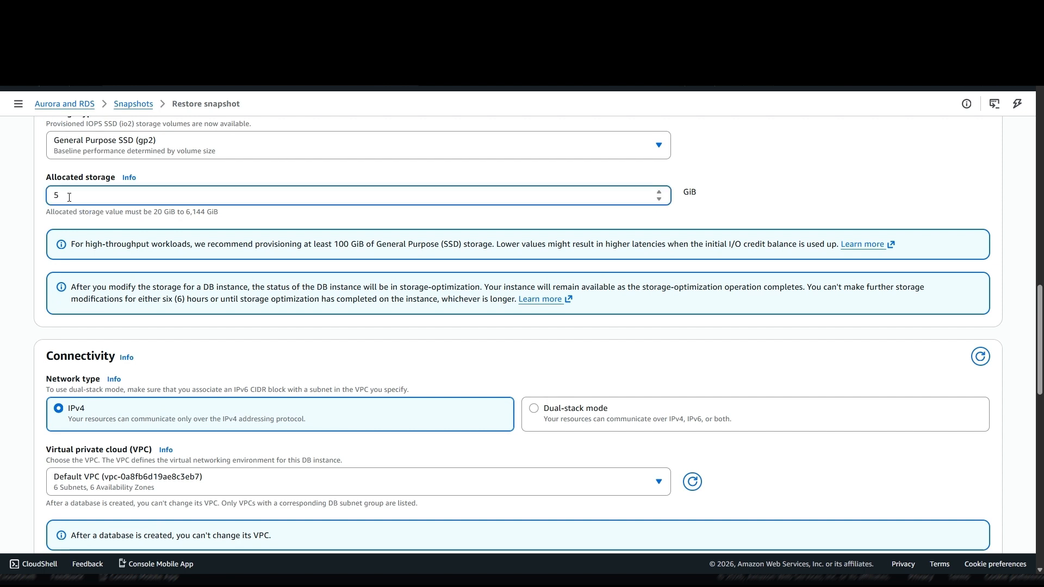
{"action": "key", "text": "BackSpace"}
{"action": "type", "text": "20"}
- Examine the connectivity settings of the restore form, including the network type and the available VPCs
{"action": "scroll", "coordinate": [204, 402], "scroll_direction": "down", "scroll_amount": 3}
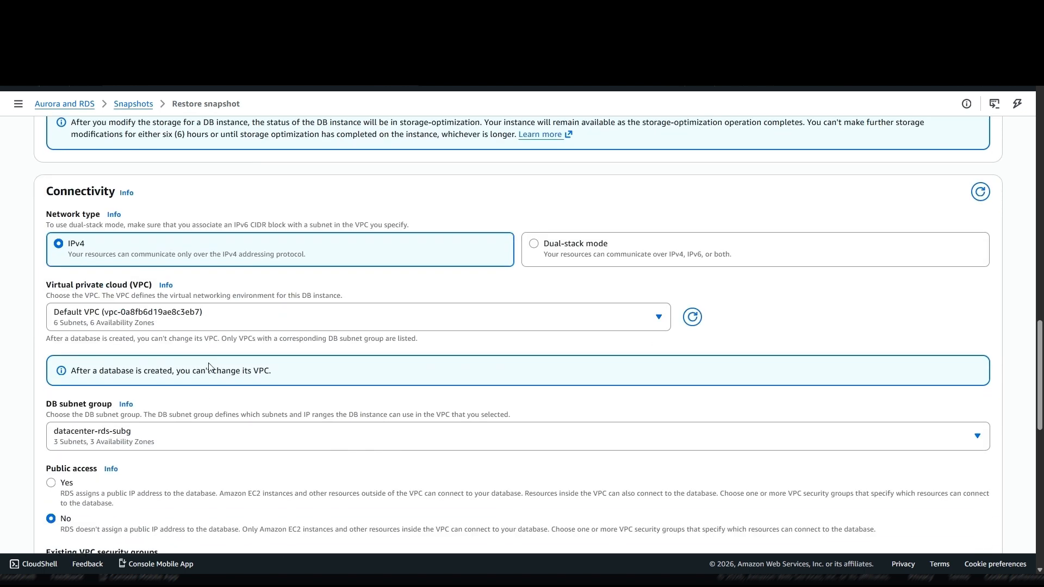
{"action": "scroll", "coordinate": [223, 313], "scroll_direction": "down", "scroll_amount": 1}
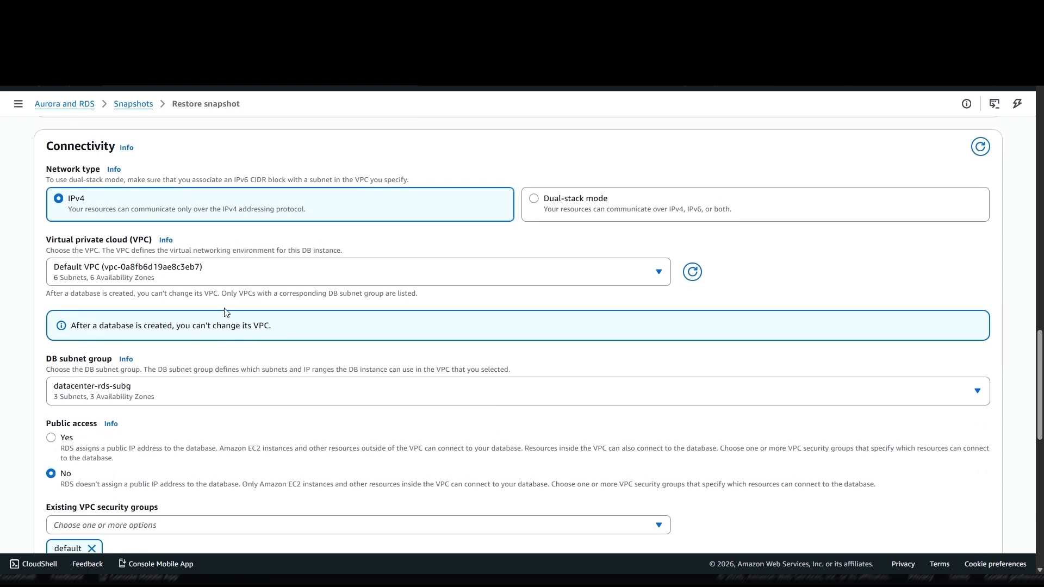
{"action": "scroll", "coordinate": [473, 300], "scroll_direction": "down", "scroll_amount": 1}
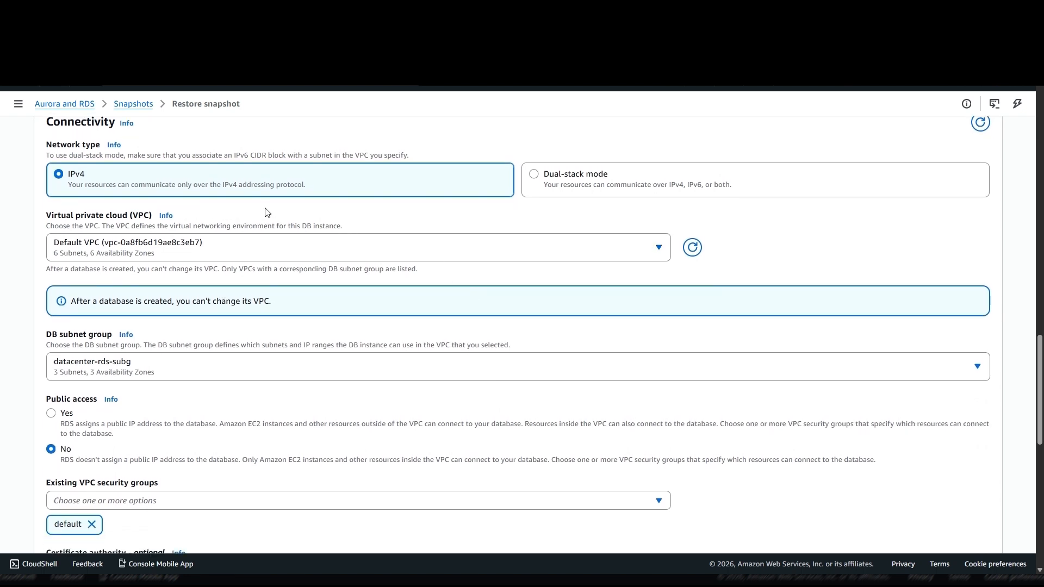
{"action": "scroll", "coordinate": [304, 261], "scroll_direction": "down", "scroll_amount": 1}
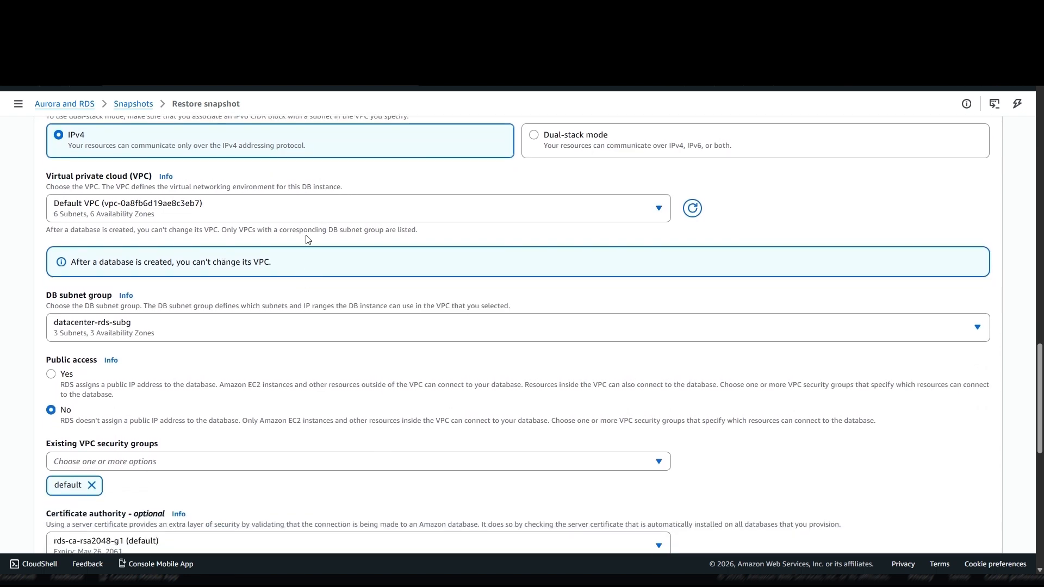
{"action": "left_click", "coordinate": [314, 214]}
{"action": "left_click", "coordinate": [313, 214]}
- Examine the DB subnet group, public access, existing VPC security groups and certificate authority settings of the restore
{"action": "scroll", "coordinate": [205, 219], "scroll_direction": "down", "scroll_amount": 3}
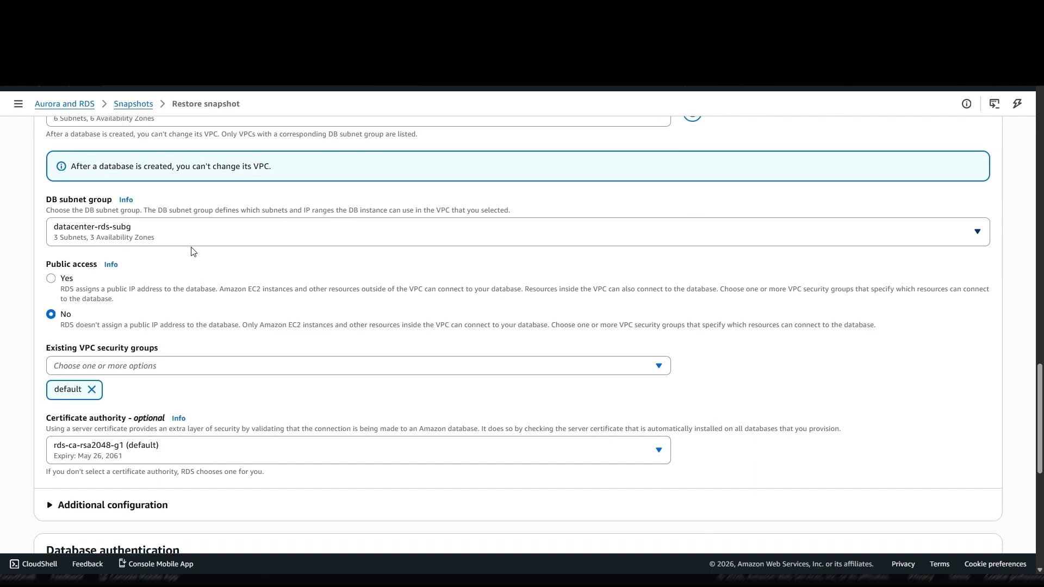
{"action": "scroll", "coordinate": [191, 251], "scroll_direction": "down", "scroll_amount": 2}
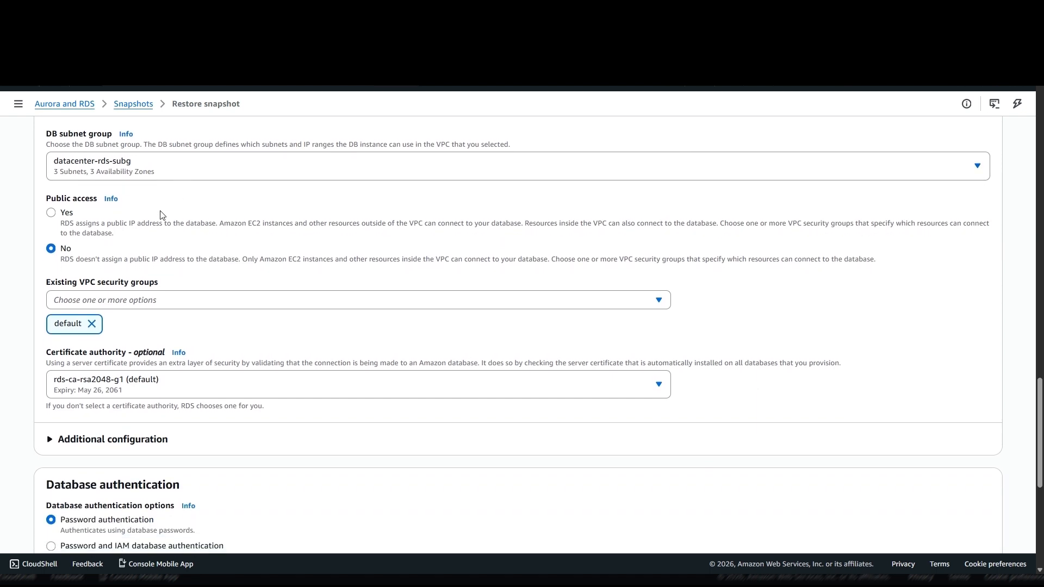
{"action": "scroll", "coordinate": [163, 227], "scroll_direction": "down", "scroll_amount": 2}
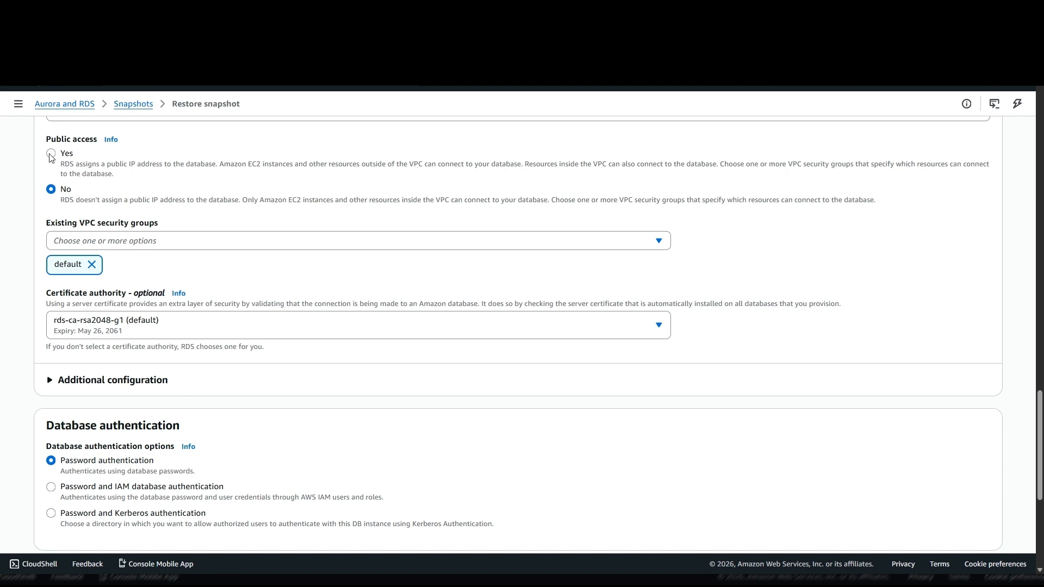
{"action": "scroll", "coordinate": [115, 196], "scroll_direction": "down", "scroll_amount": 1}
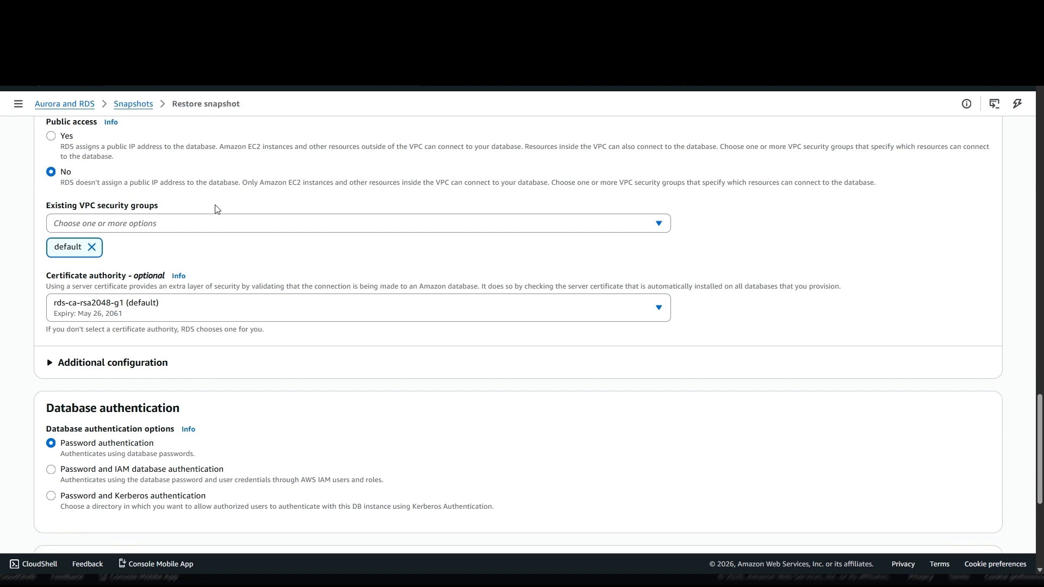
{"action": "scroll", "coordinate": [216, 208], "scroll_direction": "down", "scroll_amount": 1}
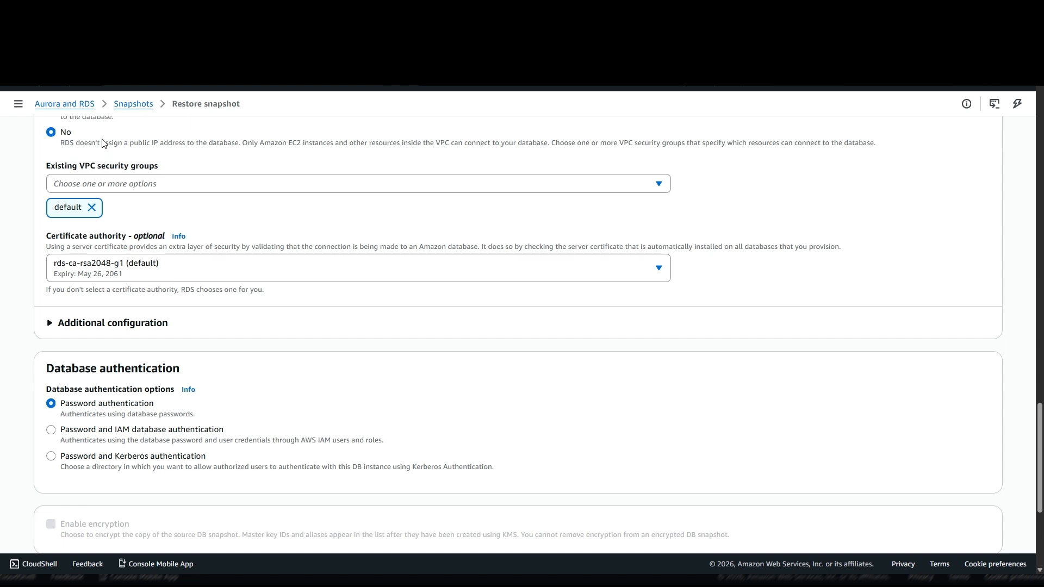
{"action": "scroll", "coordinate": [123, 171], "scroll_direction": "up", "scroll_amount": 2}
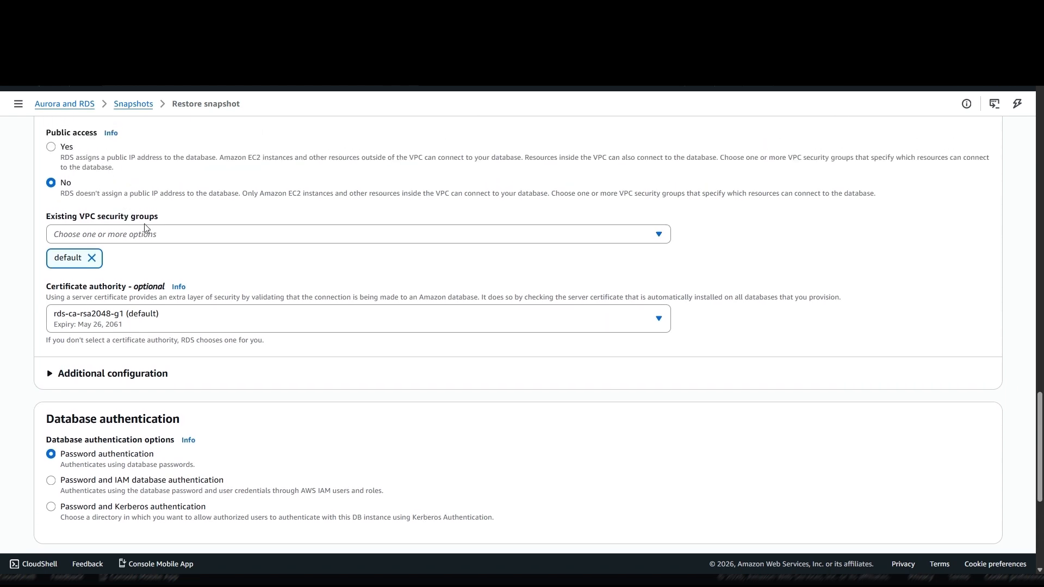
{"action": "scroll", "coordinate": [163, 242], "scroll_direction": "down", "scroll_amount": 1}
{"action": "scroll", "coordinate": [170, 243], "scroll_direction": "down", "scroll_amount": 3}
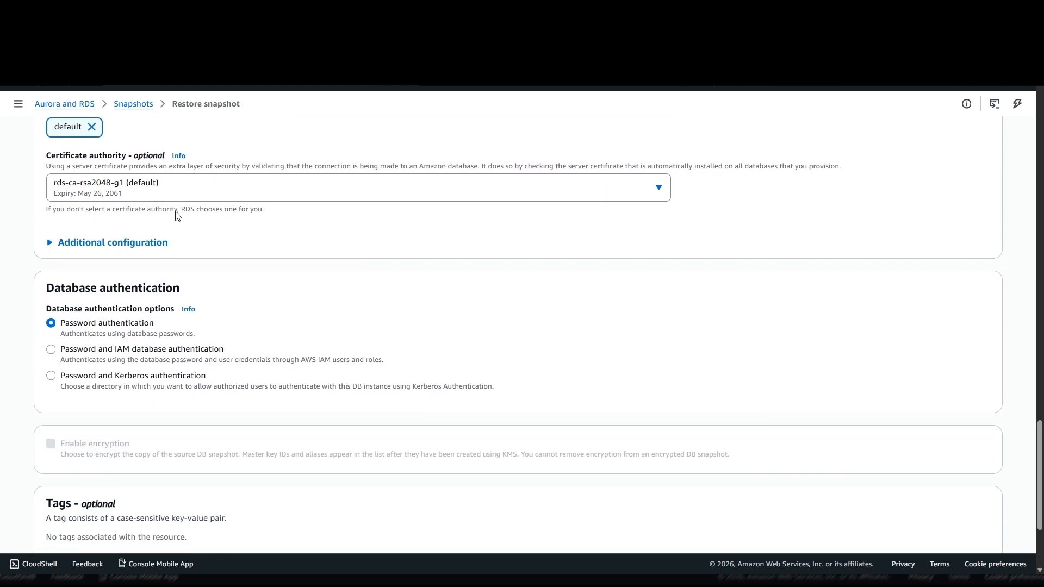
{"action": "scroll", "coordinate": [180, 206], "scroll_direction": "up", "scroll_amount": 2}
{"action": "scroll", "coordinate": [191, 228], "scroll_direction": "up", "scroll_amount": 1}
{"action": "scroll", "coordinate": [210, 272], "scroll_direction": "down", "scroll_amount": 2}
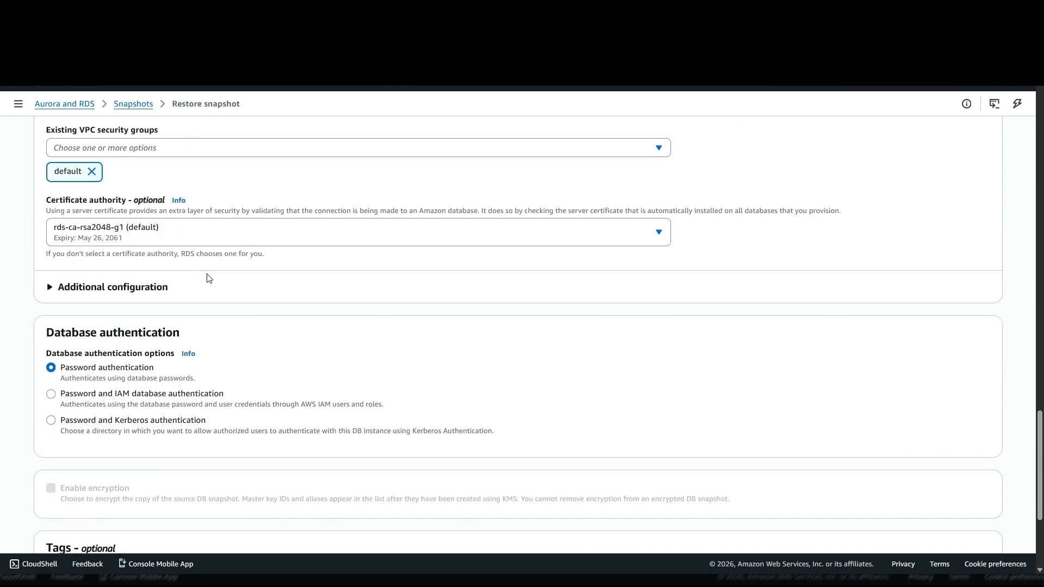
{"action": "scroll", "coordinate": [207, 277], "scroll_direction": "up", "scroll_amount": 1}
{"action": "scroll", "coordinate": [208, 274], "scroll_direction": "down", "scroll_amount": 1}
{"action": "scroll", "coordinate": [206, 276], "scroll_direction": "up", "scroll_amount": 1}
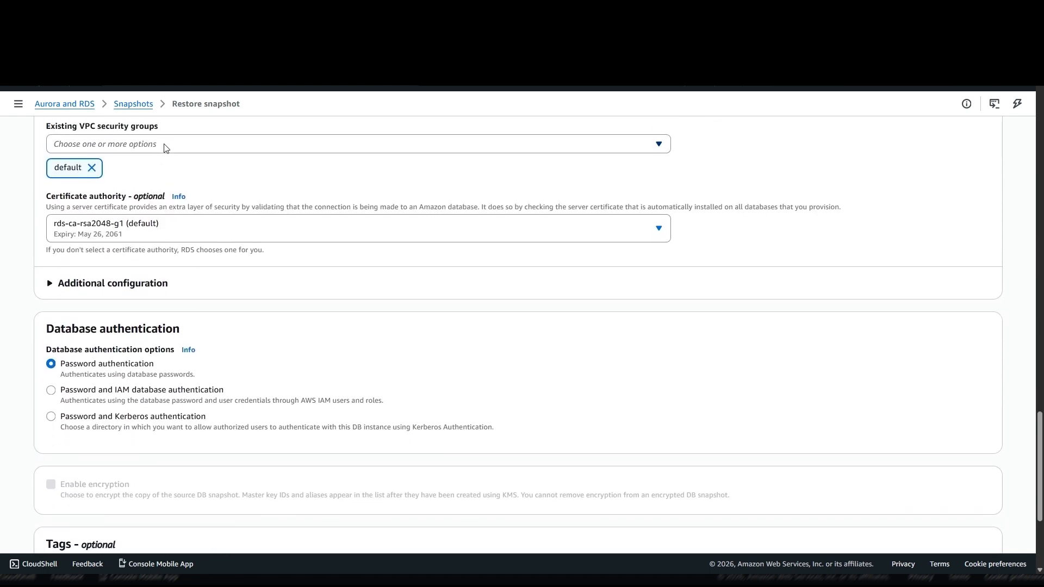
{"action": "scroll", "coordinate": [248, 321], "scroll_direction": "down", "scroll_amount": 1}
{"action": "scroll", "coordinate": [247, 321], "scroll_direction": "up", "scroll_amount": 1}
- Examine the database authentication, encryption, tags and additional configuration sections of the restore form
{"action": "scroll", "coordinate": [247, 321], "scroll_direction": "down", "scroll_amount": 5}
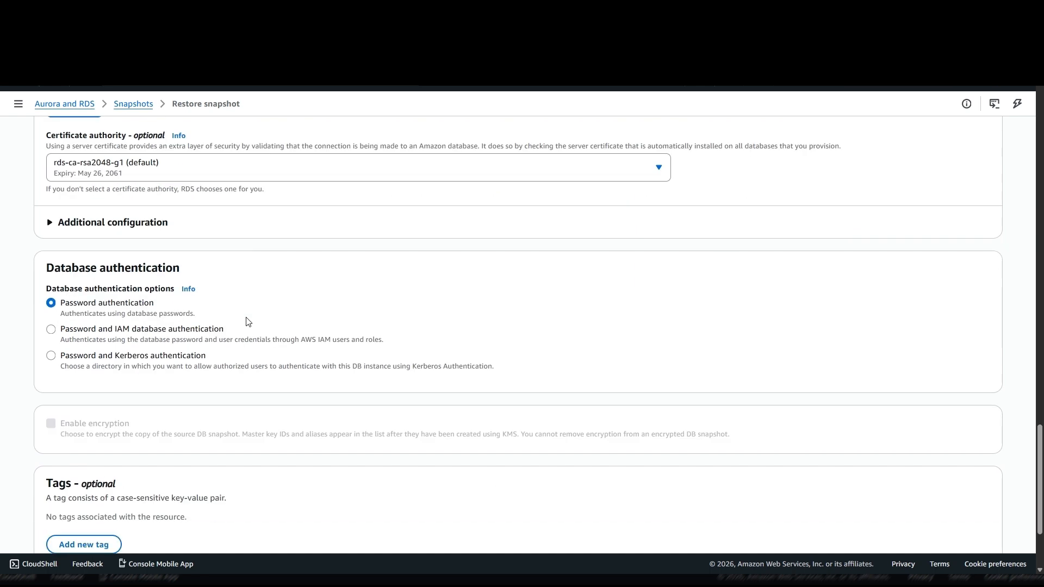
{"action": "scroll", "coordinate": [248, 321], "scroll_direction": "down", "scroll_amount": 1}
{"action": "scroll", "coordinate": [116, 188], "scroll_direction": "up", "scroll_amount": 1}
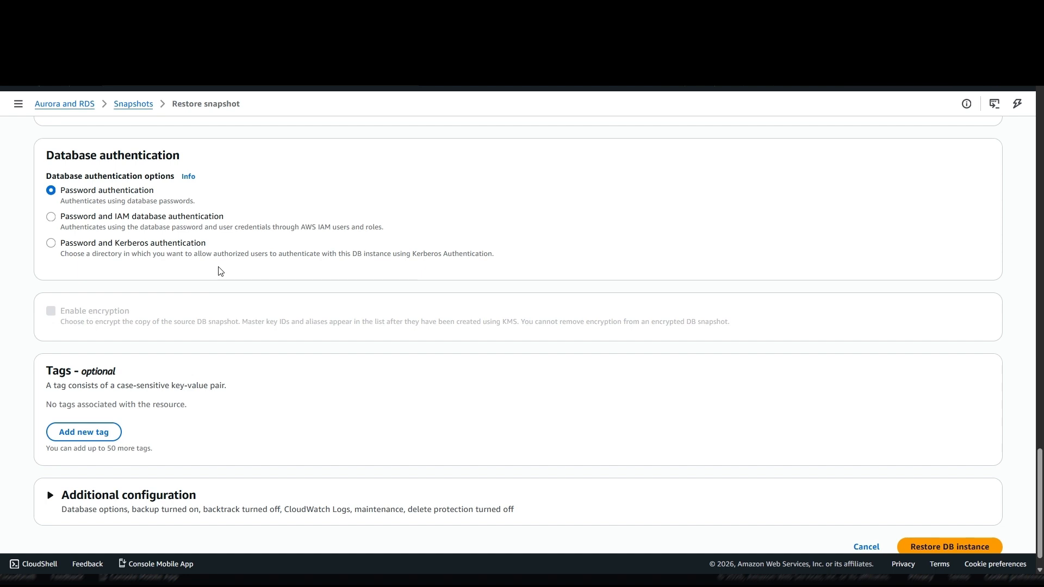
{"action": "scroll", "coordinate": [183, 186], "scroll_direction": "down", "scroll_amount": 1}
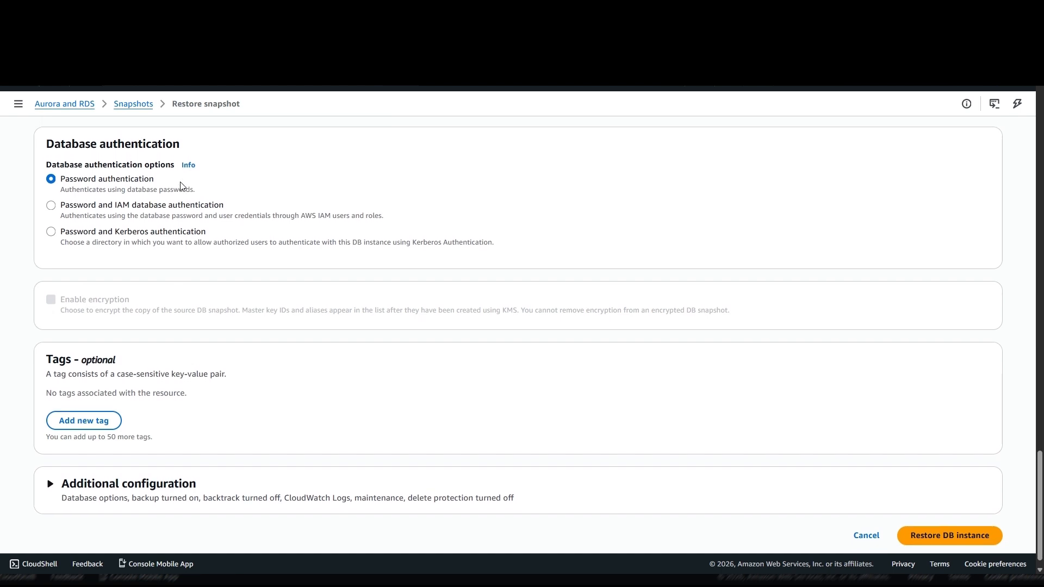
{"action": "scroll", "coordinate": [245, 253], "scroll_direction": "down", "scroll_amount": 1}
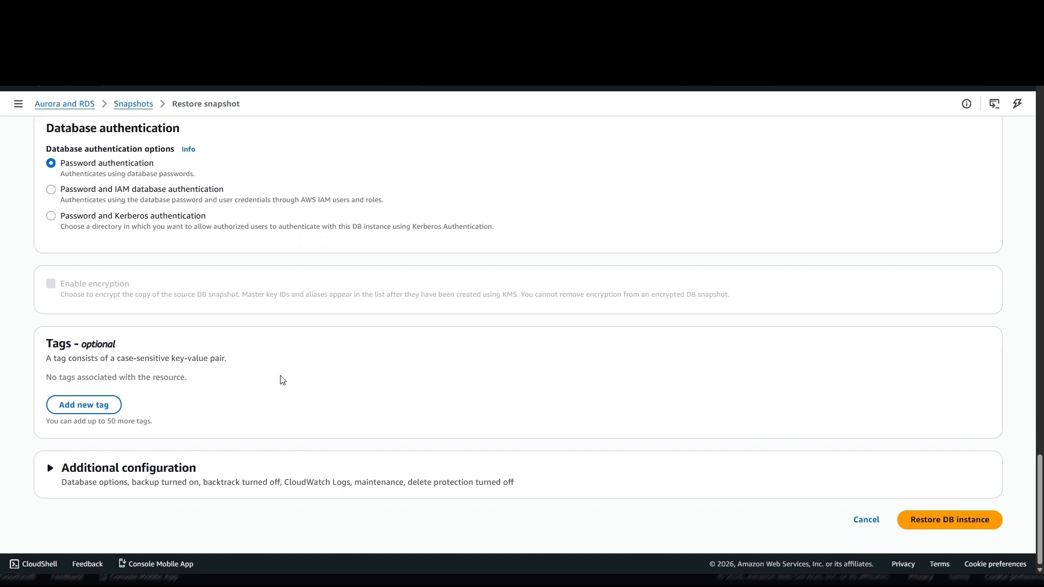
- Try to submit the DB instance restore with the DB instance identifier left empty
{"action": "left_click", "coordinate": [939, 520]}
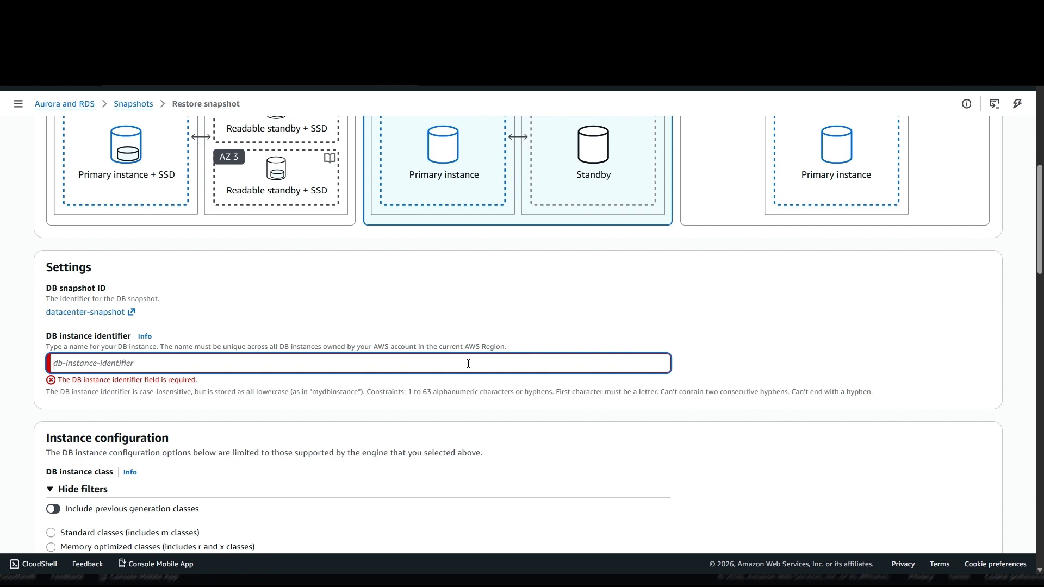
{"action": "scroll", "coordinate": [468, 364], "scroll_direction": "down", "scroll_amount": 2}
{"action": "scroll", "coordinate": [468, 365], "scroll_direction": "up", "scroll_amount": 10}
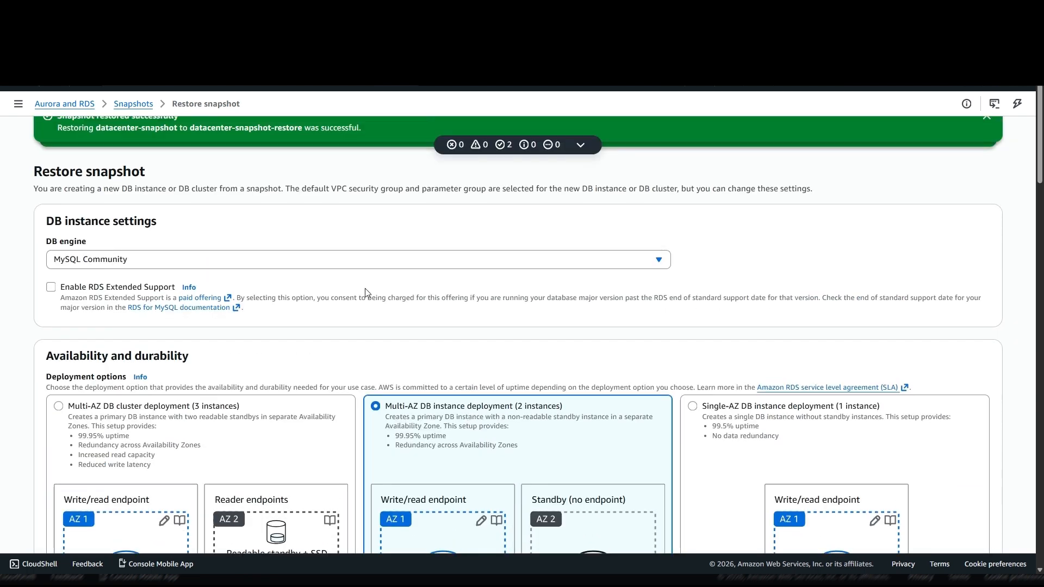
- Dismiss the snapshot restore notification and open the list of DB instances by way of the Aurora and RDS dashboard
{"action": "scroll", "coordinate": [365, 293], "scroll_direction": "up", "scroll_amount": 1}
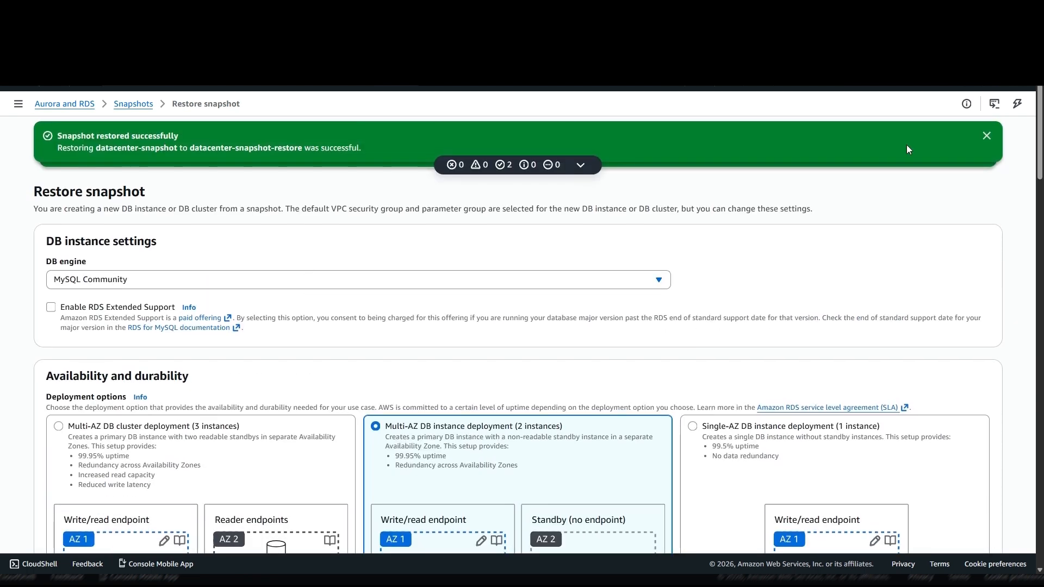
{"action": "left_click", "coordinate": [986, 135]}
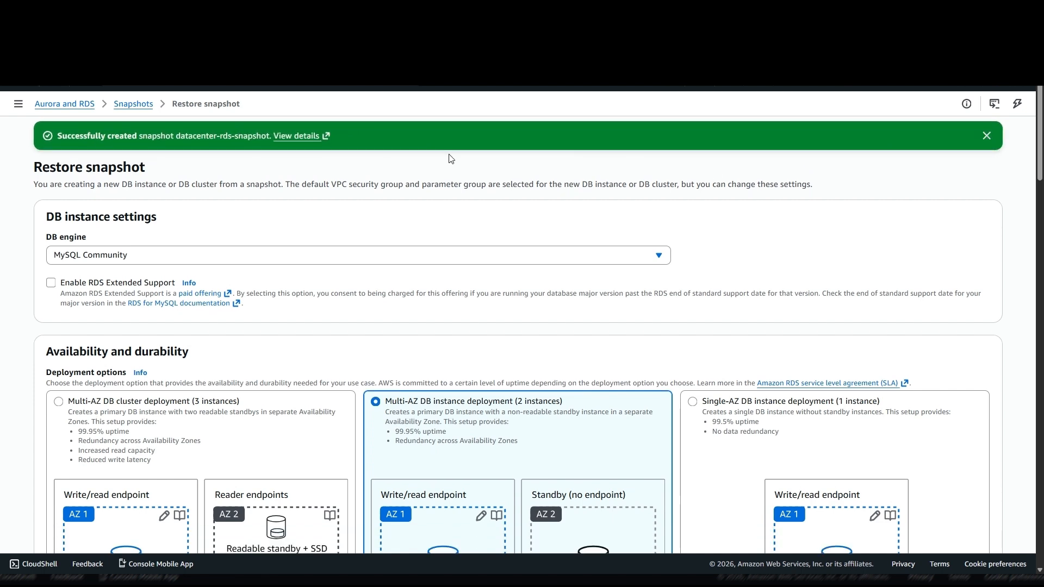
{"action": "left_click", "coordinate": [83, 104]}
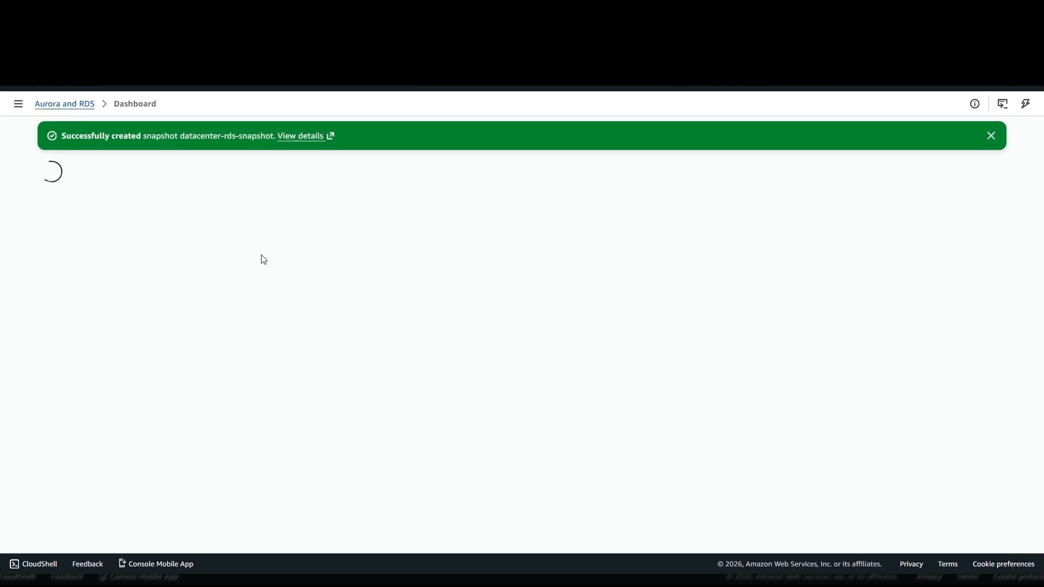
{"action": "scroll", "coordinate": [263, 259], "scroll_direction": "down", "scroll_amount": 1}
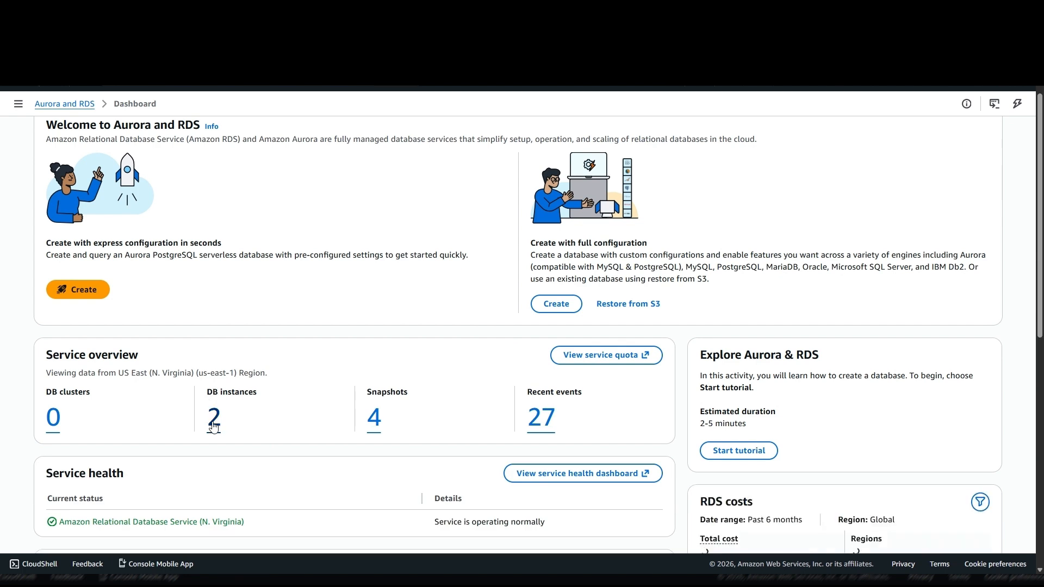
{"action": "left_click", "coordinate": [214, 419]}
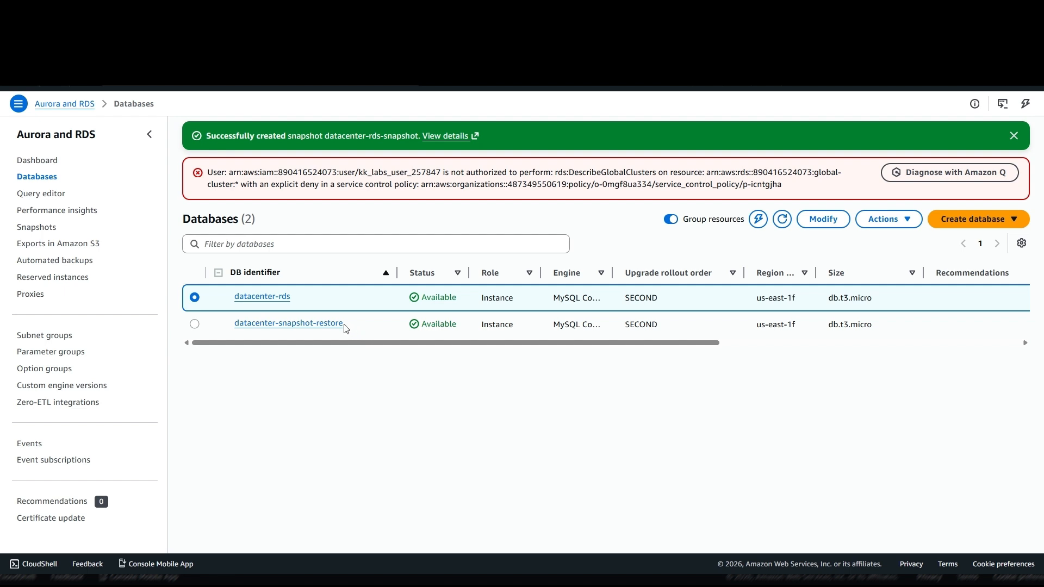
- Open the details of the datacenter-snapshot-restore instance and examine its connection steps
{"action": "left_click_drag", "start_coordinate": [343, 326], "coordinate": [233, 323]}
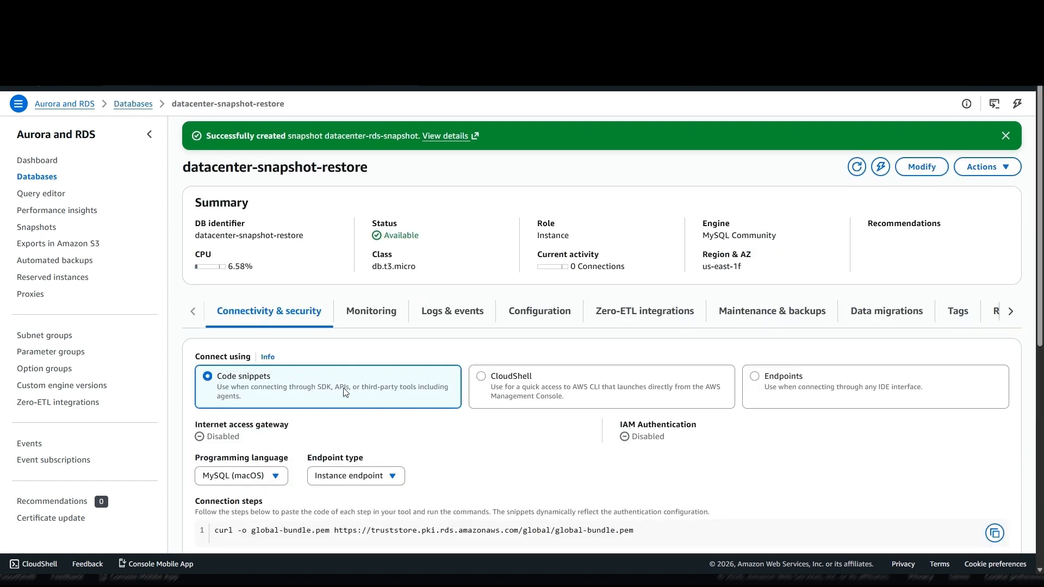
{"action": "scroll", "coordinate": [343, 388], "scroll_direction": "down", "scroll_amount": 1}
{"action": "scroll", "coordinate": [343, 393], "scroll_direction": "down", "scroll_amount": 2}
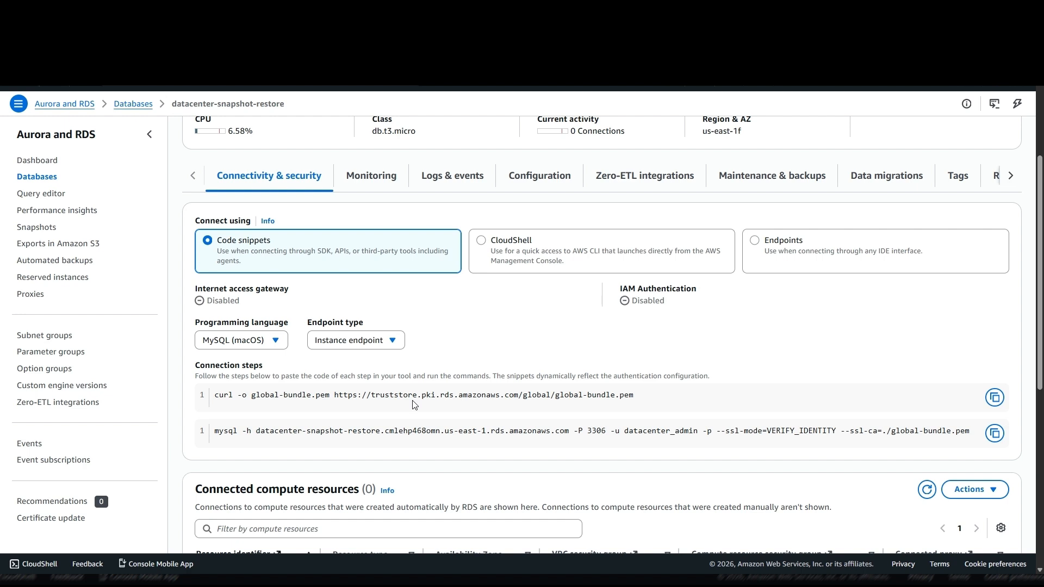
- Open the configuration details of the datacenter-snapshot-restore instance and check the RAM of its instance class
{"action": "scroll", "coordinate": [413, 404], "scroll_direction": "up", "scroll_amount": 3}
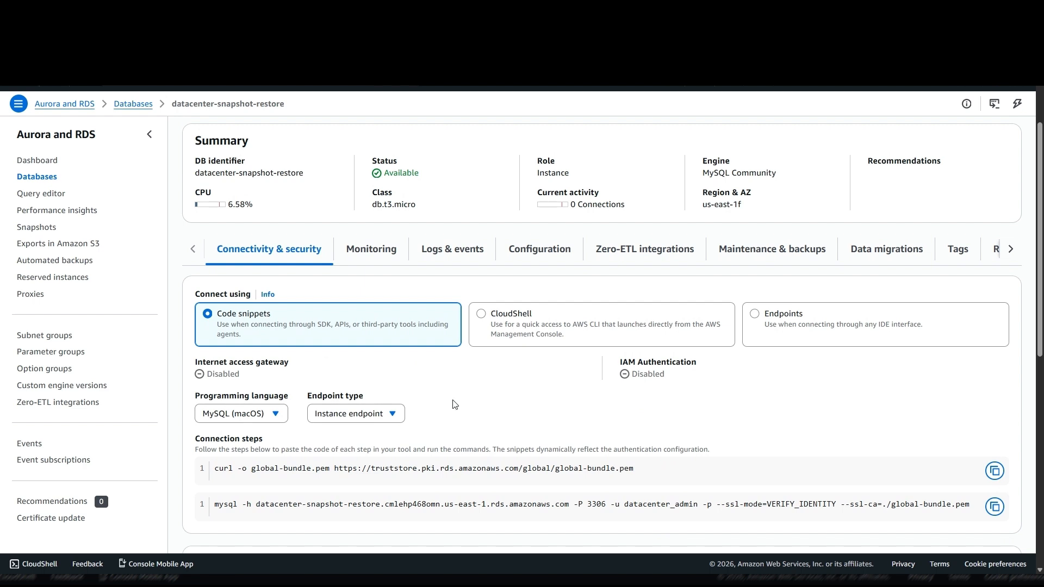
{"action": "scroll", "coordinate": [392, 325], "scroll_direction": "down", "scroll_amount": 1}
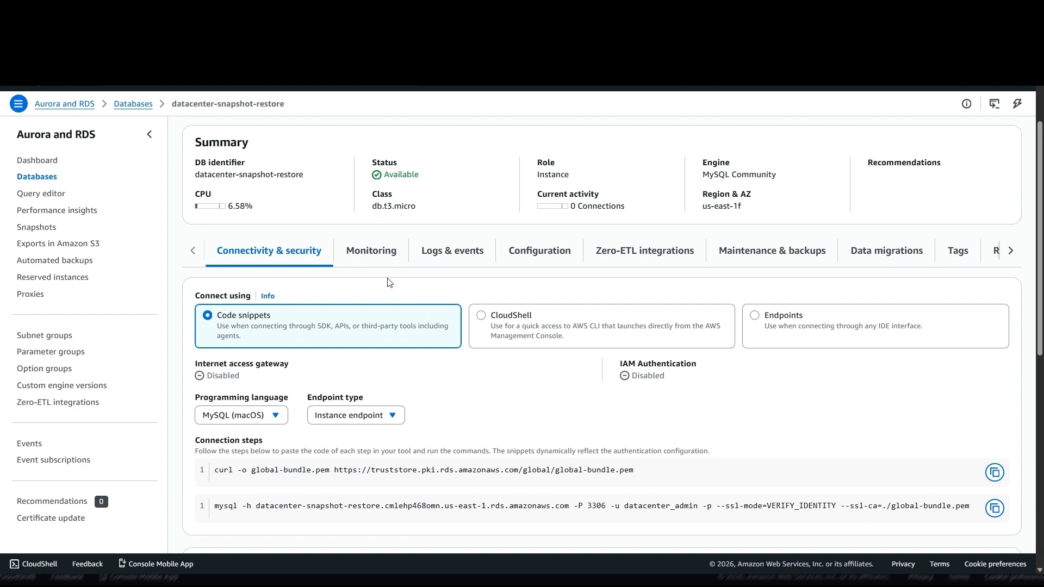
{"action": "scroll", "coordinate": [387, 283], "scroll_direction": "down", "scroll_amount": 1}
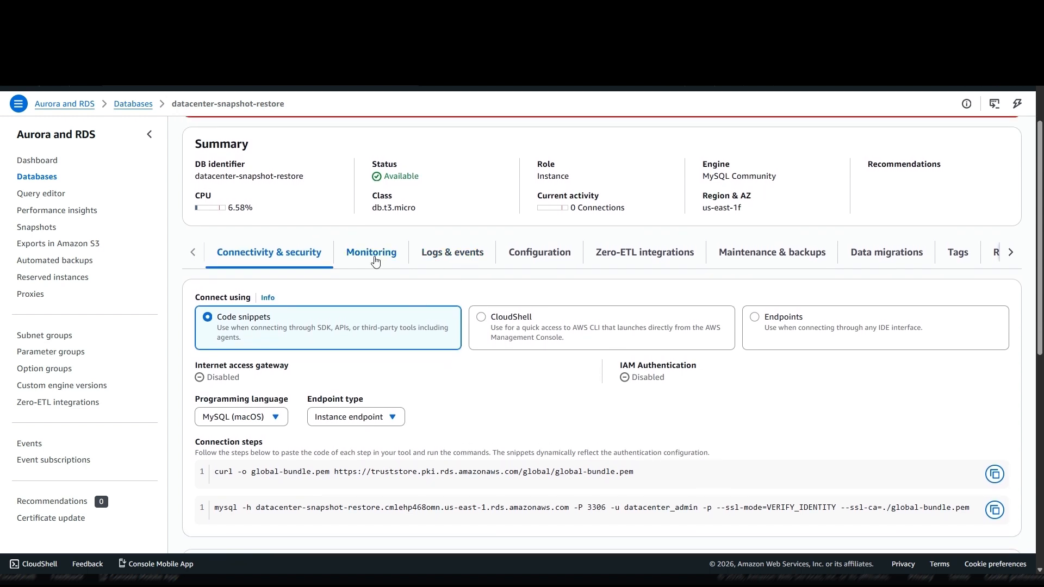
{"action": "left_click", "coordinate": [551, 259]}
{"action": "scroll", "coordinate": [533, 340], "scroll_direction": "down", "scroll_amount": 3}
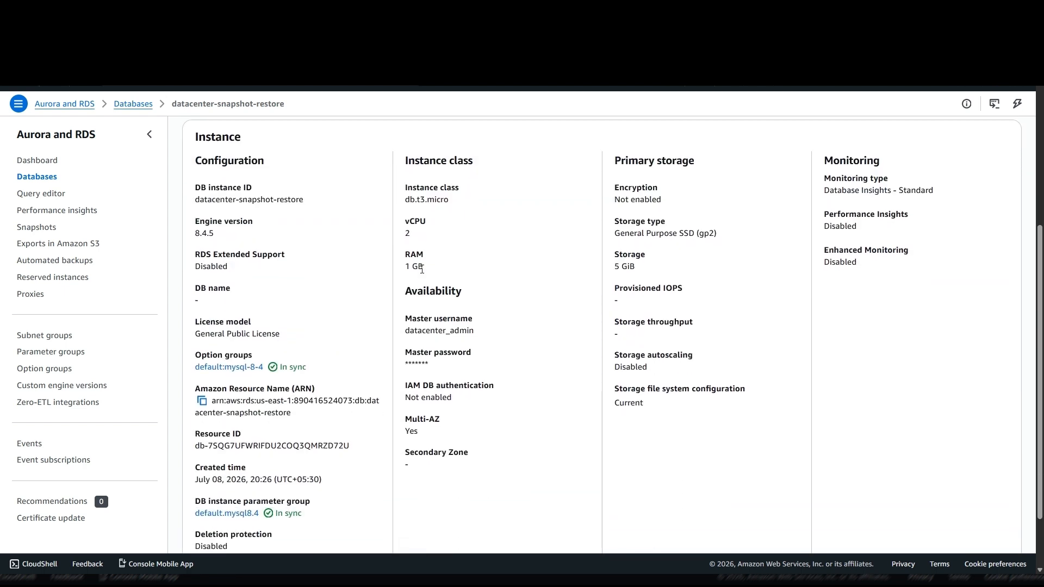
{"action": "left_click_drag", "start_coordinate": [429, 270], "coordinate": [404, 268]}
- Examine the instance's primary storage settings, including storage type, allocated storage and provisioned IOPS
{"action": "left_click_drag", "start_coordinate": [725, 234], "coordinate": [614, 234]}
{"action": "left_click", "coordinate": [638, 272]}
{"action": "left_click_drag", "start_coordinate": [637, 269], "coordinate": [596, 251]}
{"action": "left_click", "coordinate": [596, 250]}
{"action": "scroll", "coordinate": [621, 313], "scroll_direction": "down", "scroll_amount": 1}
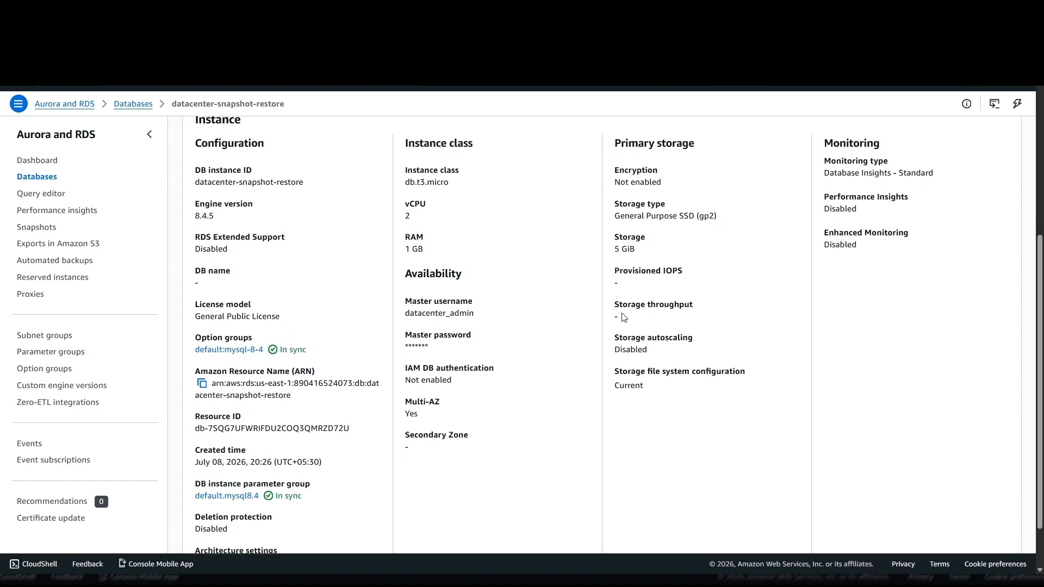
{"action": "left_click_drag", "start_coordinate": [613, 260], "coordinate": [645, 281]}
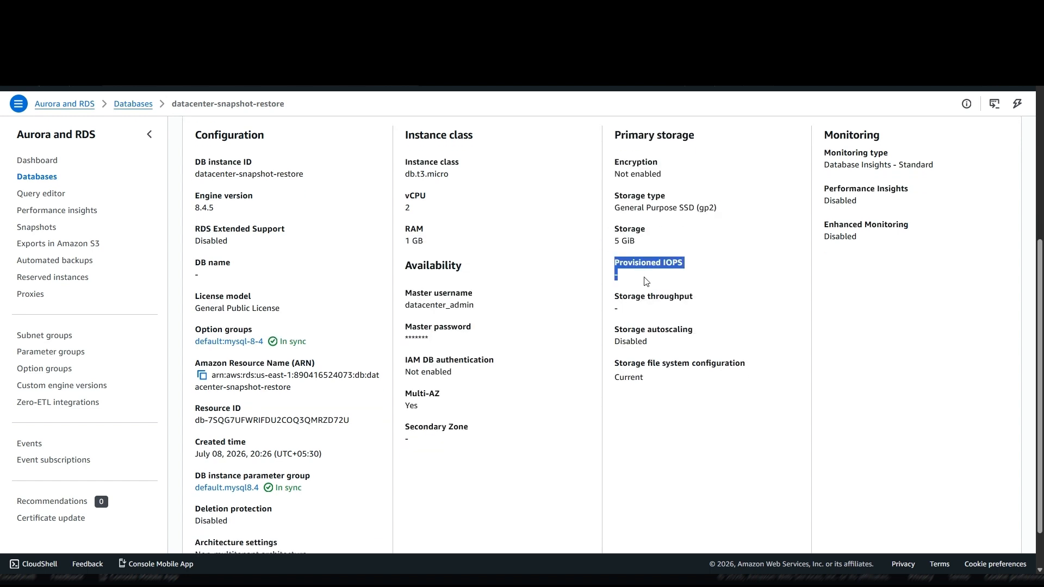
{"action": "left_click", "coordinate": [645, 281]}
- Review the remaining instance configuration, from availability down to the parameter group, deletion protection and architecture settings
{"action": "scroll", "coordinate": [398, 342], "scroll_direction": "up", "scroll_amount": 1}
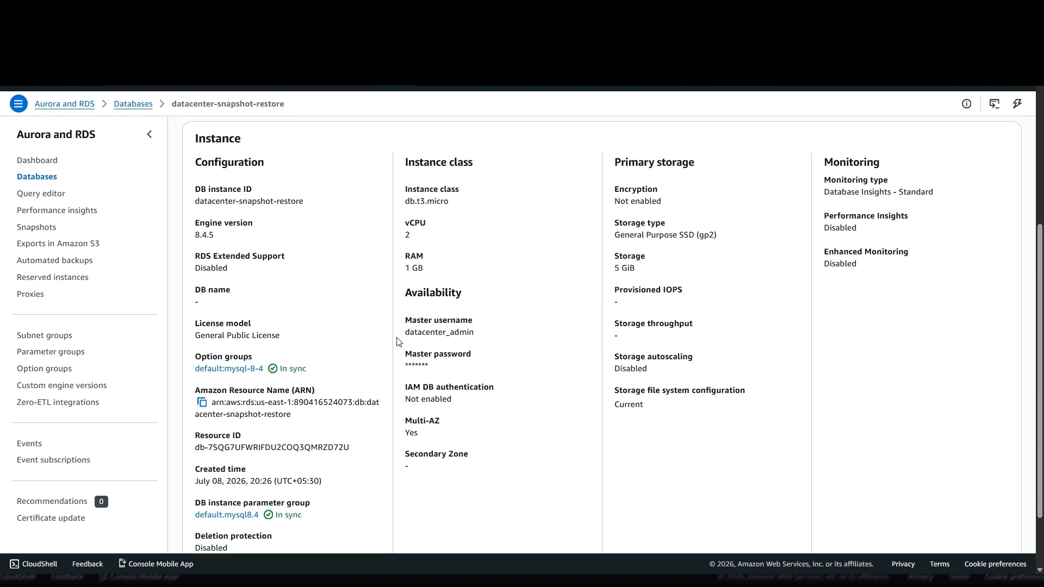
{"action": "scroll", "coordinate": [397, 341], "scroll_direction": "down", "scroll_amount": 2}
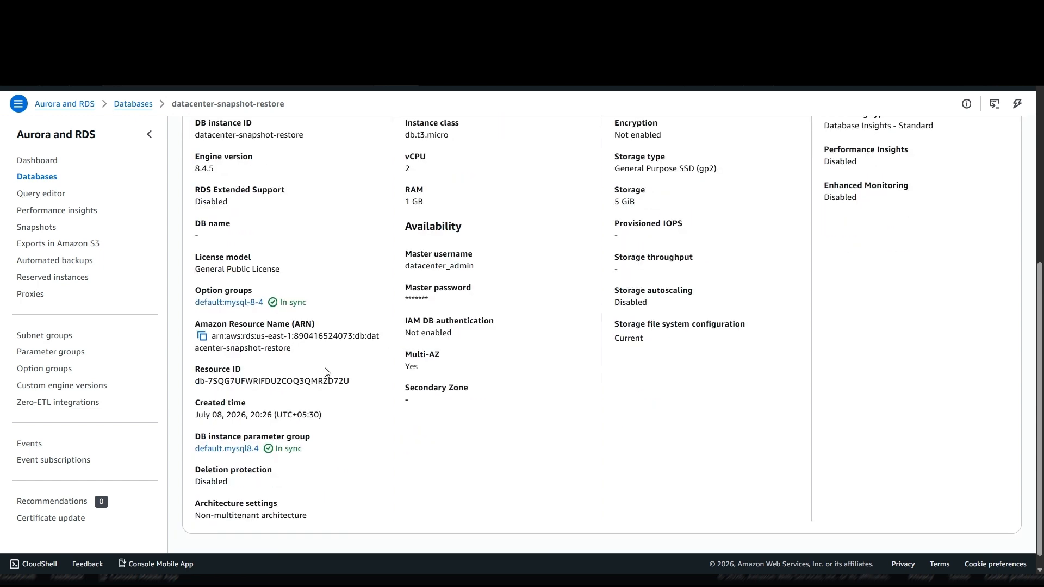
{"action": "scroll", "coordinate": [382, 397], "scroll_direction": "down", "scroll_amount": 1}
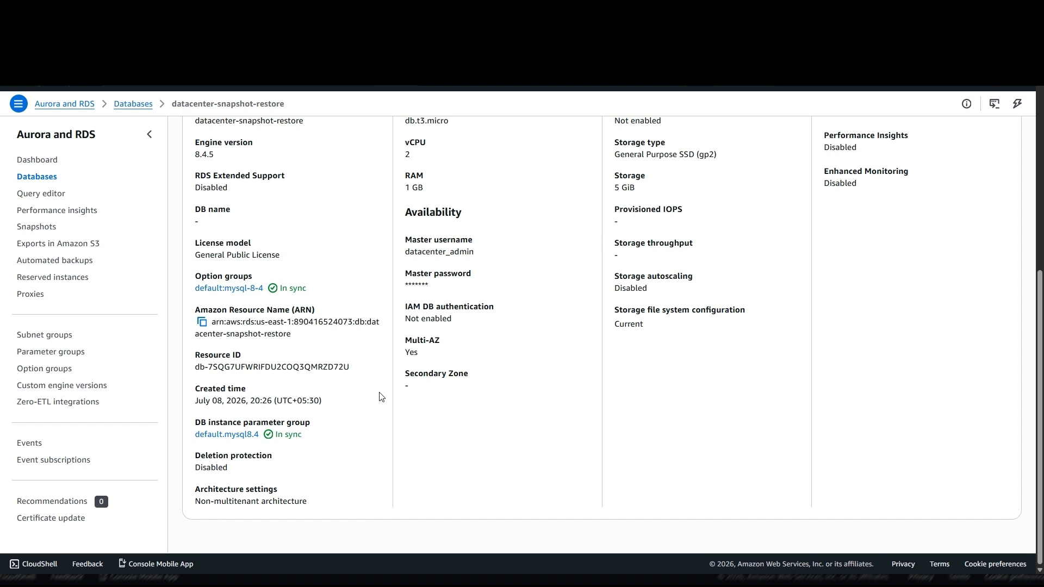
{"action": "scroll", "coordinate": [380, 397], "scroll_direction": "up", "scroll_amount": 2}
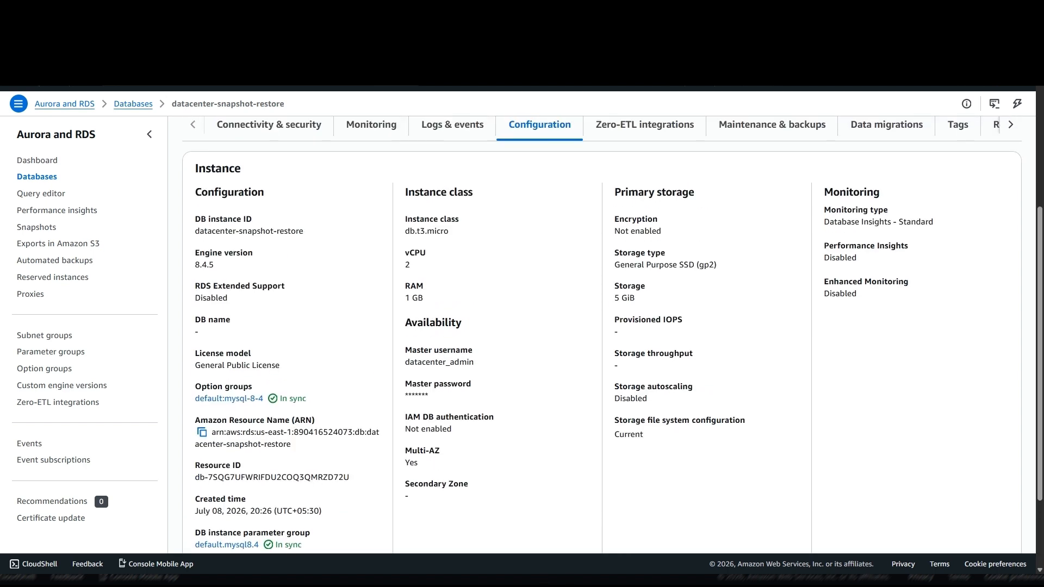